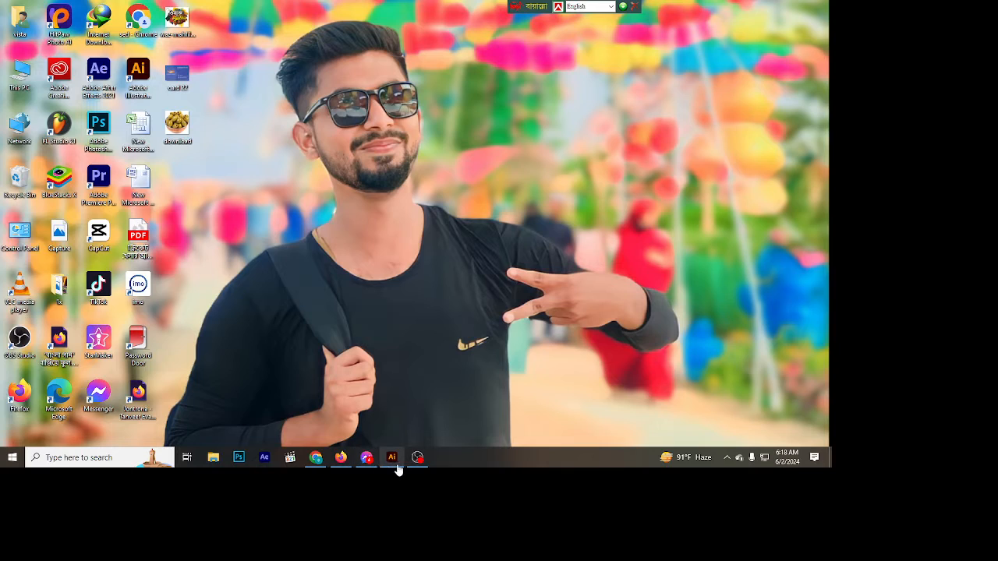
# Switch to Illustrator and examine the circular HR logo artwork and its paths up close and at full view
pyautogui.click(386, 463)
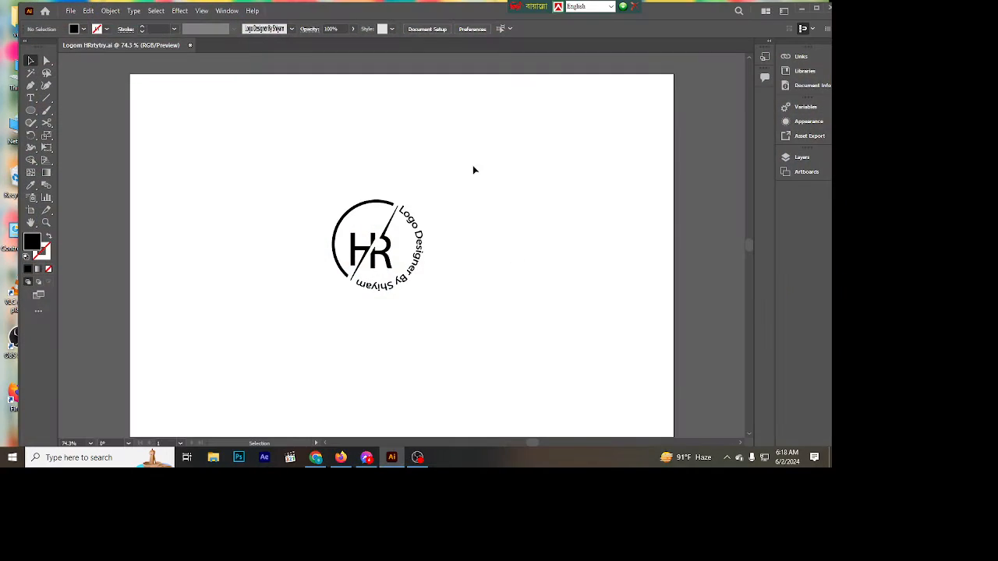
pyautogui.moveTo(311, 164); pyautogui.dragTo(491, 340)
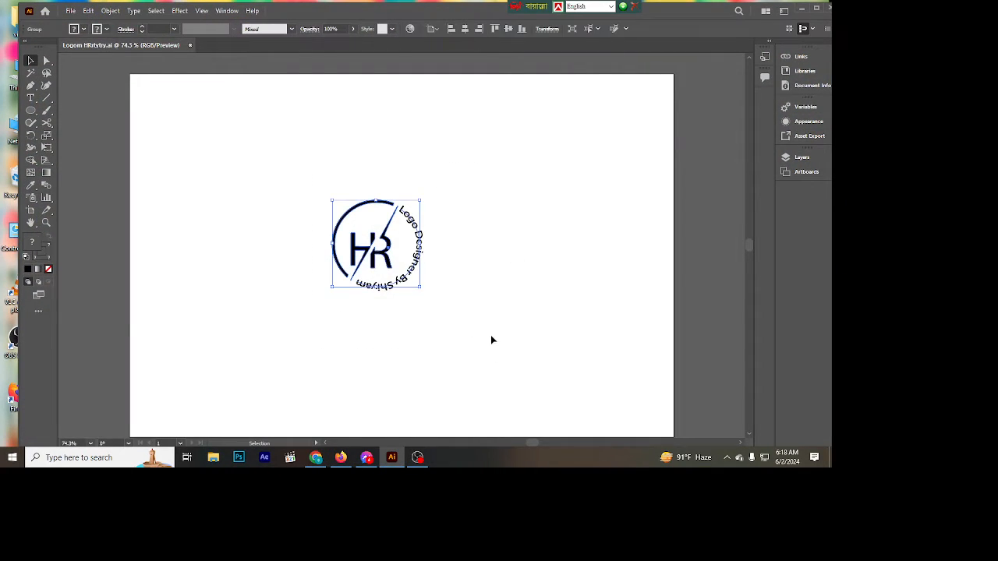
pyautogui.press('a')
pyautogui.hotkey('ctrl', '+')
pyautogui.hotkey('ctrl', '+')
pyautogui.hotkey('ctrl', '+')
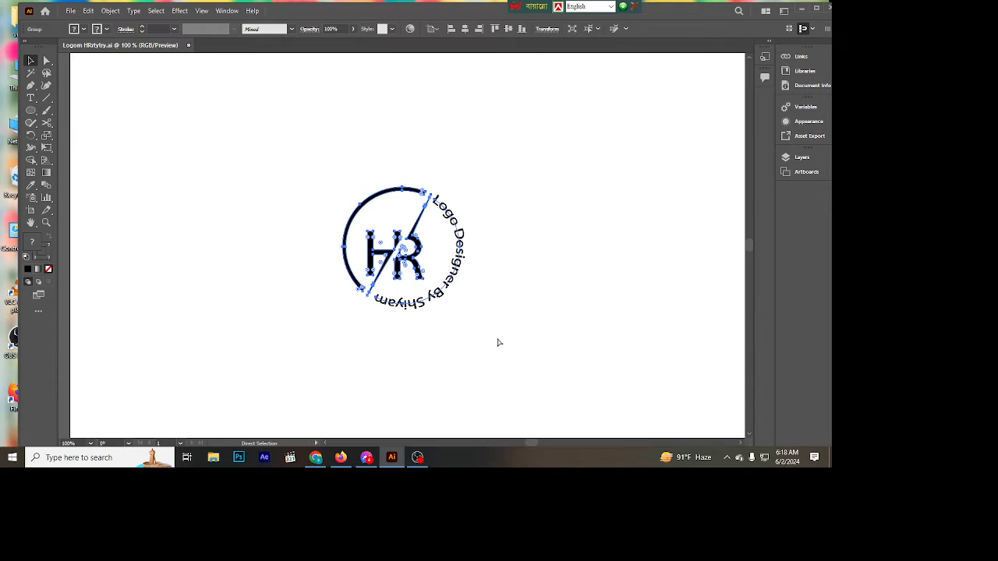
pyautogui.press('v')
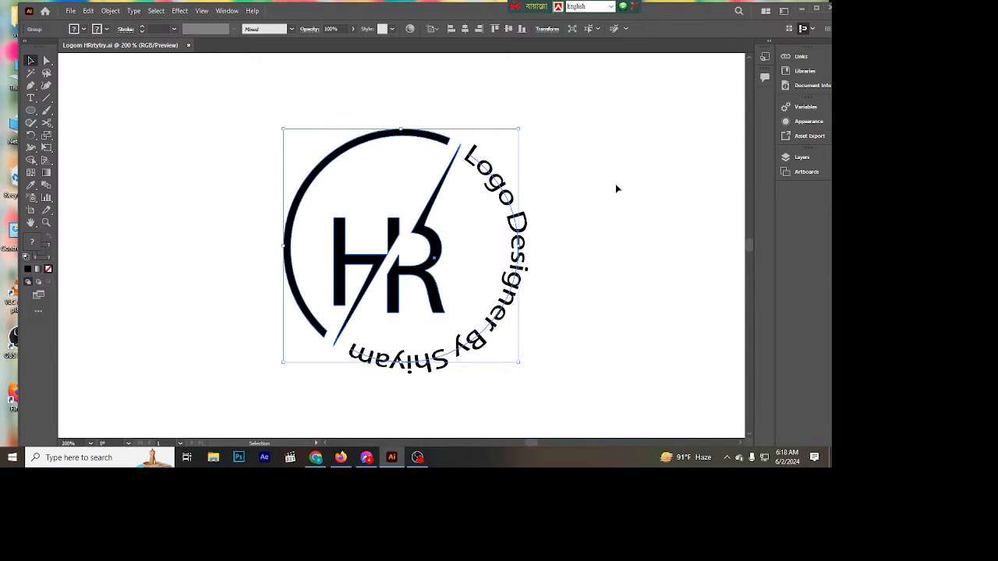
pyautogui.click(615, 188)
pyautogui.moveTo(293, 114); pyautogui.dragTo(555, 331)
pyautogui.press('-')
pyautogui.hotkey('ctrl', '+')
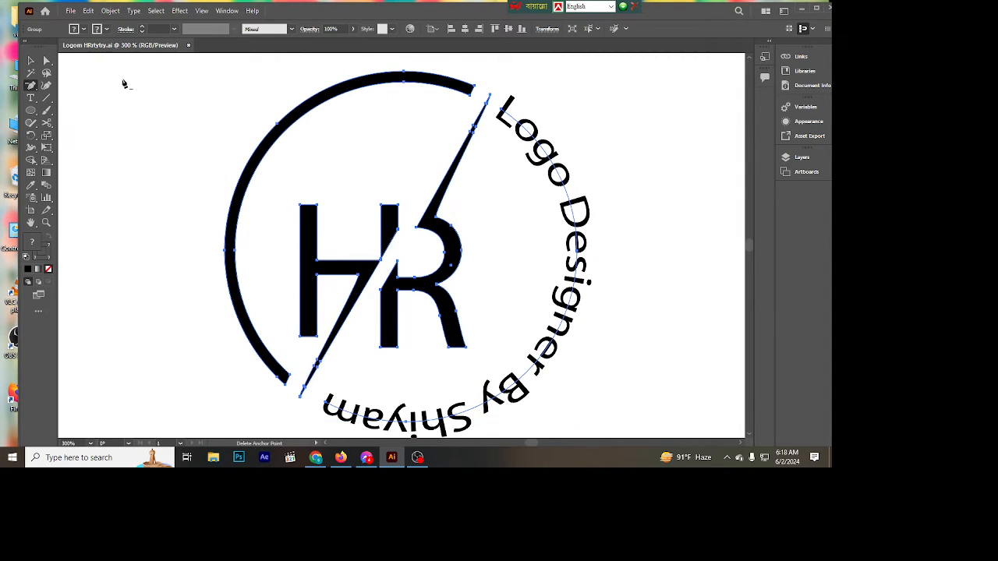
pyautogui.click(30, 60)
pyautogui.click(625, 162)
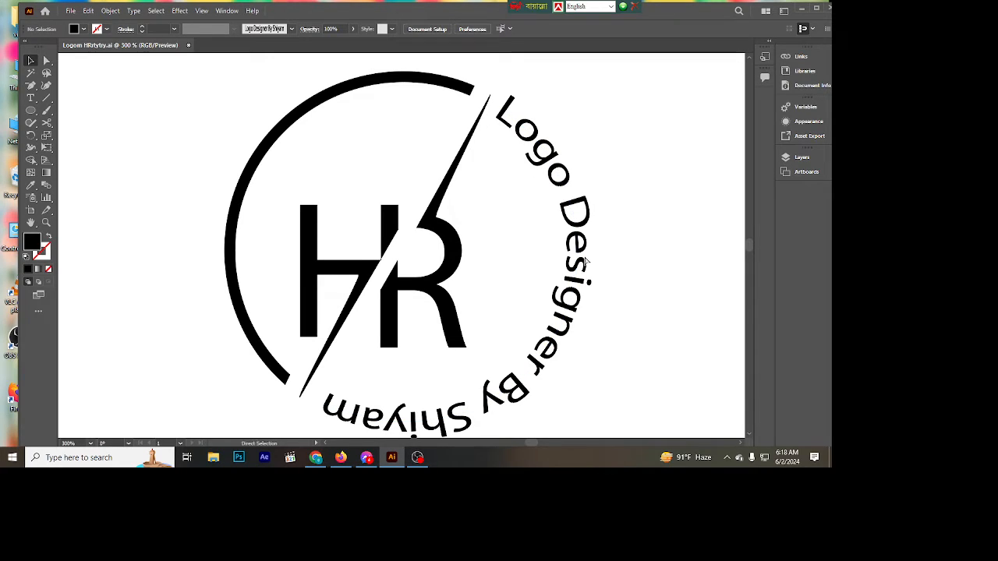
pyautogui.hotkey('ctrl', '-')
pyautogui.hotkey('ctrl', '-')
pyautogui.hotkey('ctrl', '-')
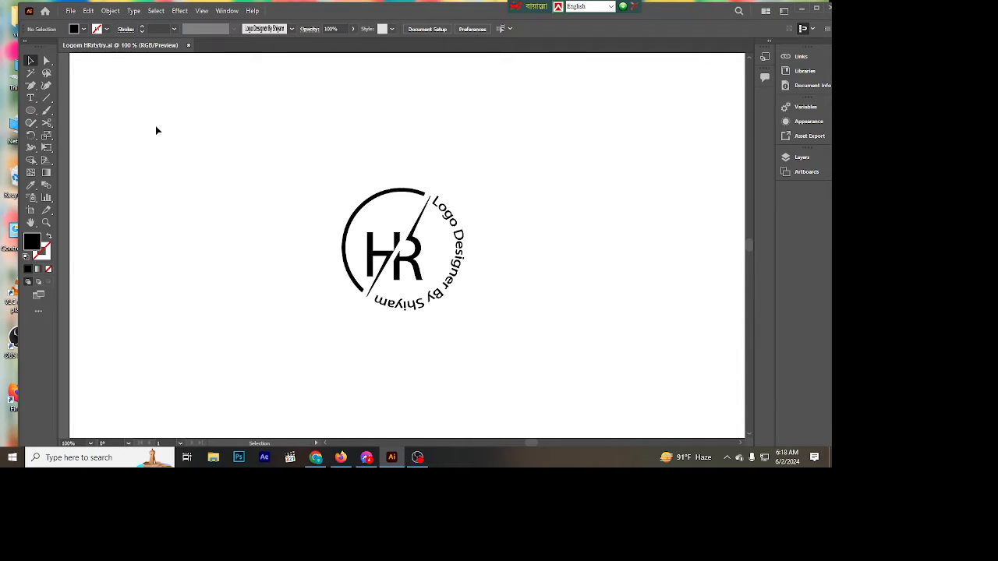
pyautogui.moveTo(322, 173); pyautogui.dragTo(480, 323)
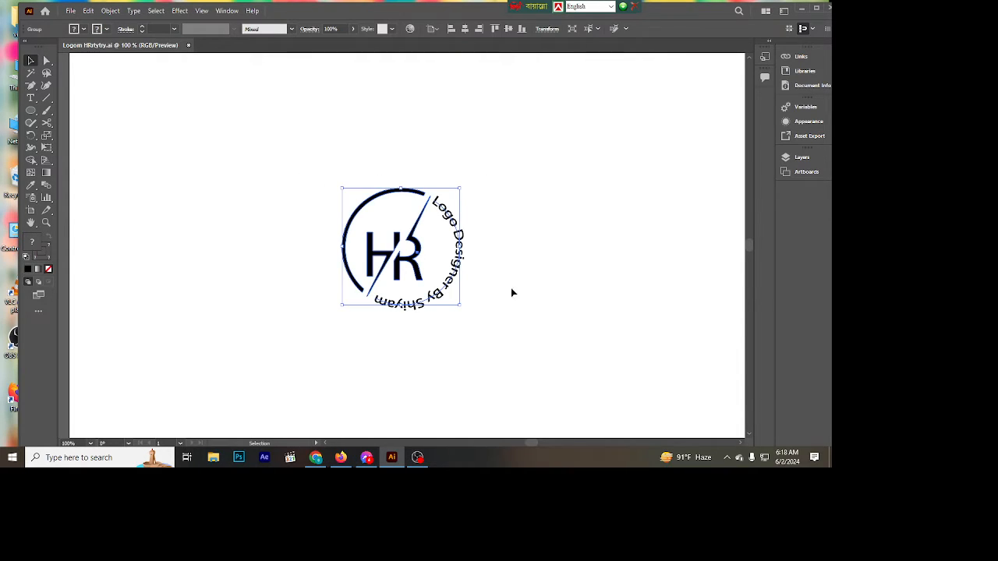
pyautogui.click(565, 223)
pyautogui.click(801, 10)
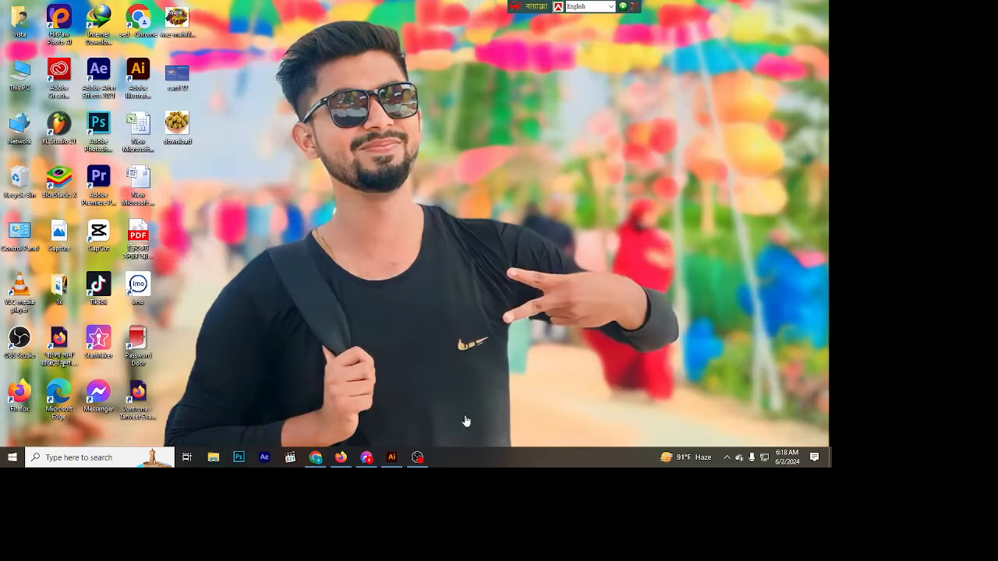
# Switch to Chrome, search Google for "logo mukap" in a new tab and open Freepik's logo mockup images
pyautogui.click(313, 458)
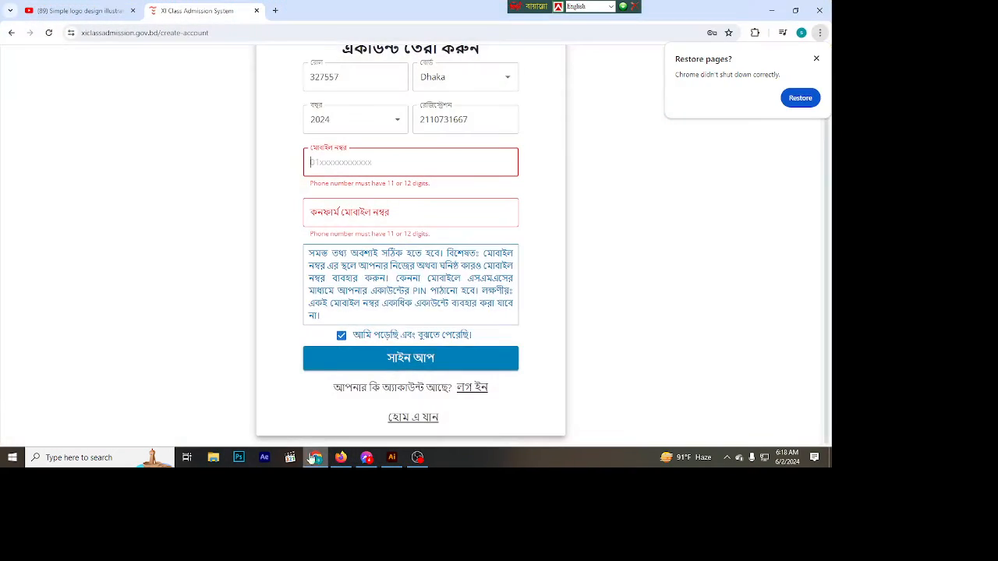
pyautogui.click(274, 11)
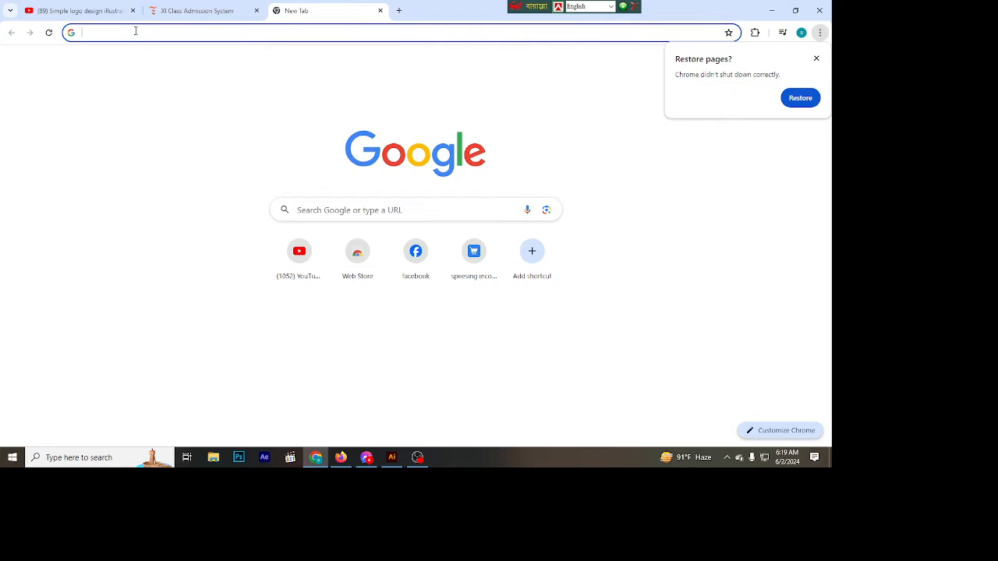
pyautogui.write('logo')
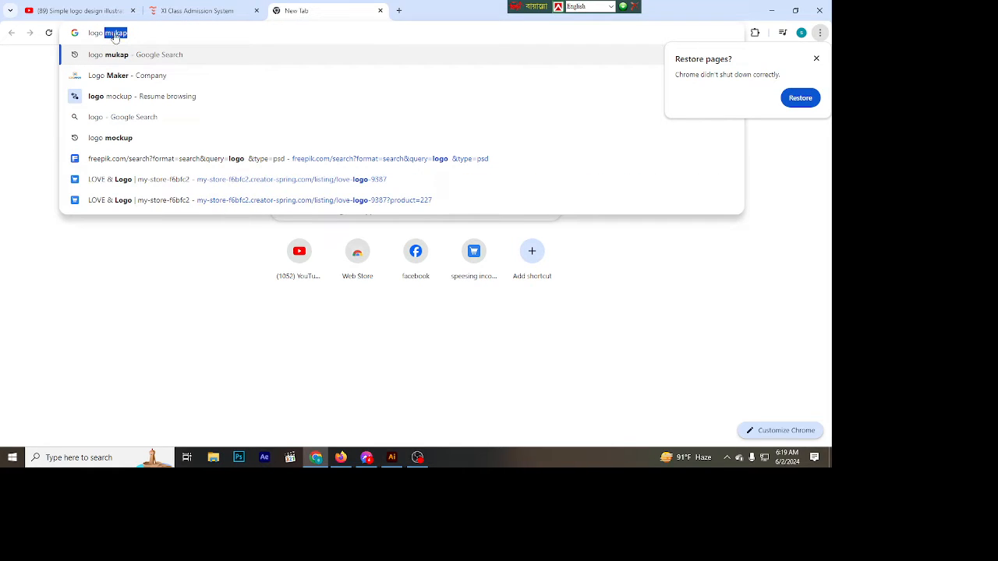
pyautogui.press('Return')
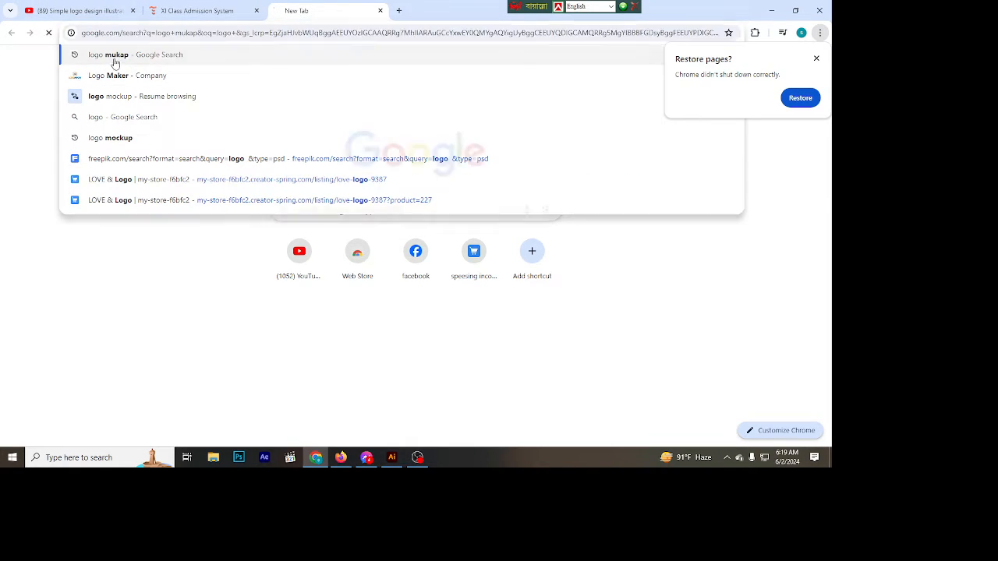
pyautogui.scroll(-2, 162, 254)
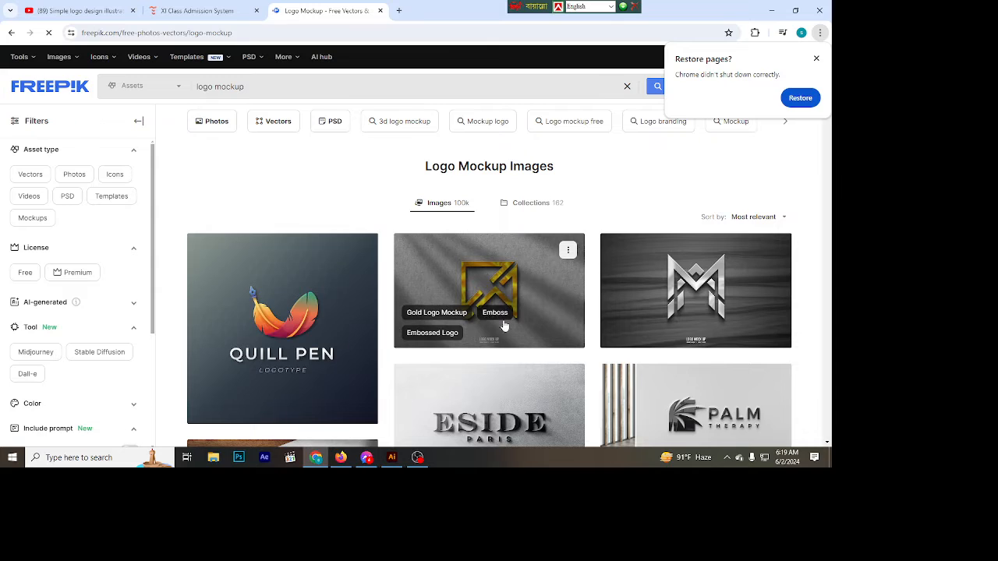
# Browse the logo mockup images for a suitable design and dismiss the page restore prompt
pyautogui.scroll(-3, 503, 325)
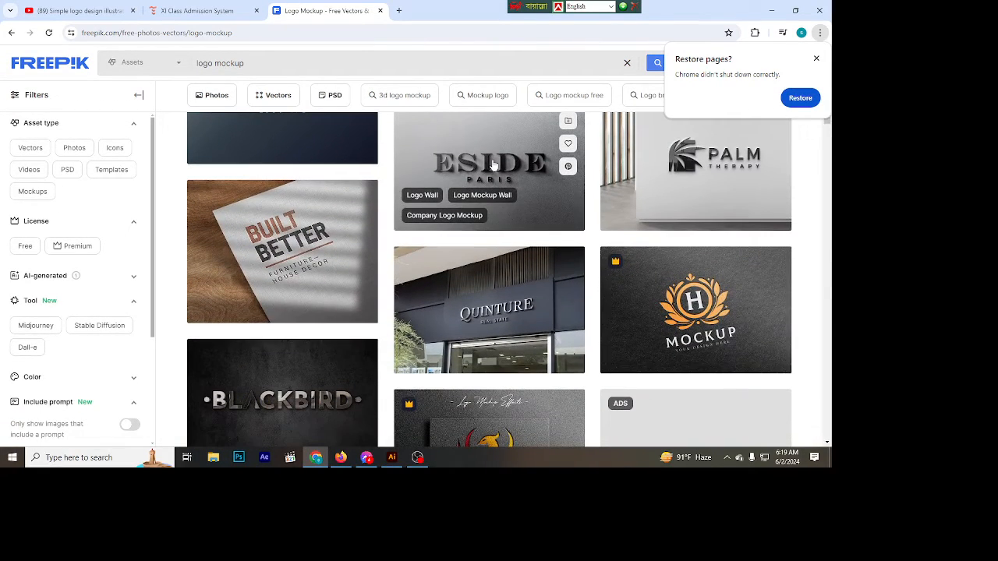
pyautogui.scroll(-2, 535, 374)
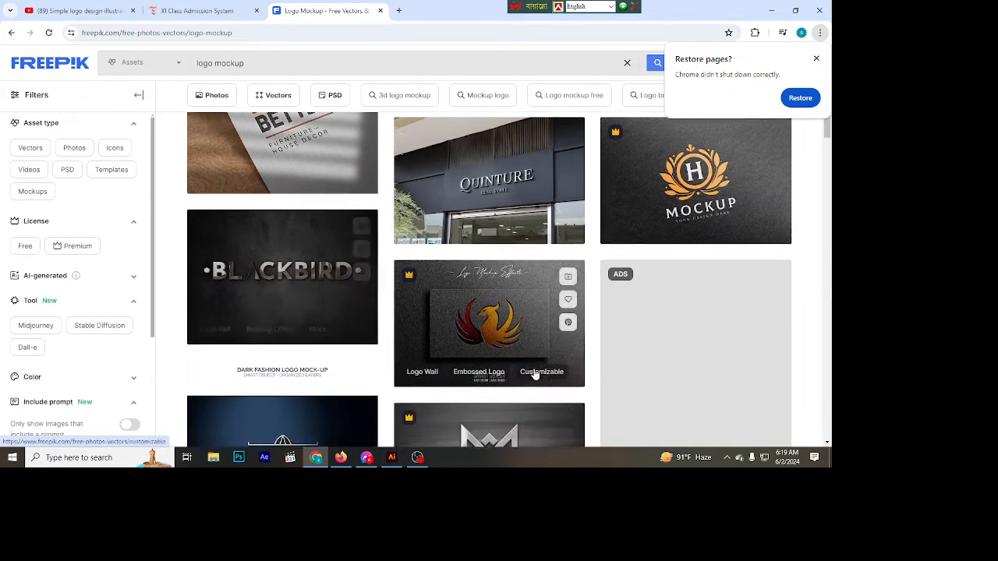
pyautogui.scroll(3, 494, 296)
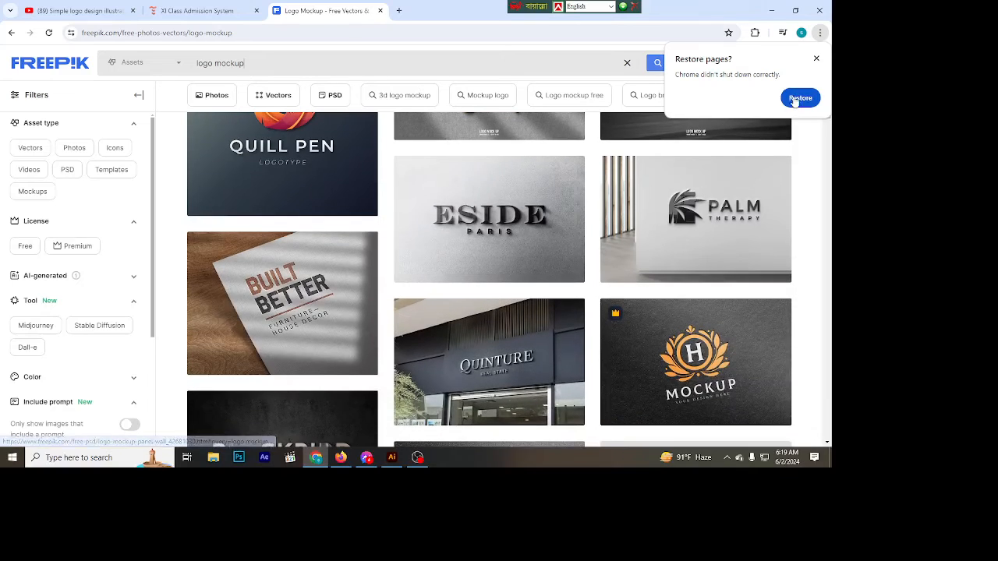
pyautogui.click(817, 58)
pyautogui.scroll(2, 545, 283)
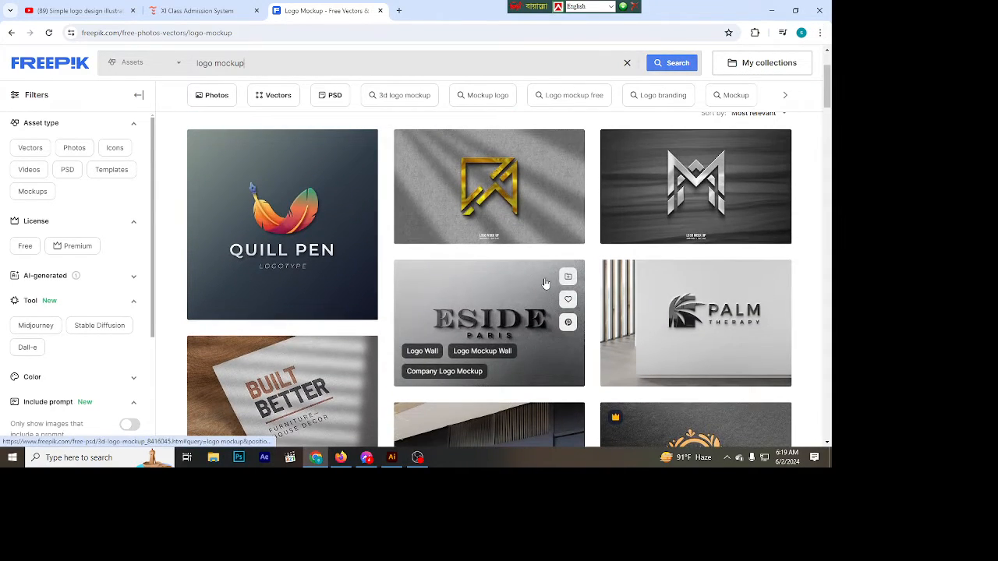
pyautogui.scroll(-1, 546, 283)
pyautogui.scroll(1, 446, 259)
pyautogui.scroll(-1, 446, 259)
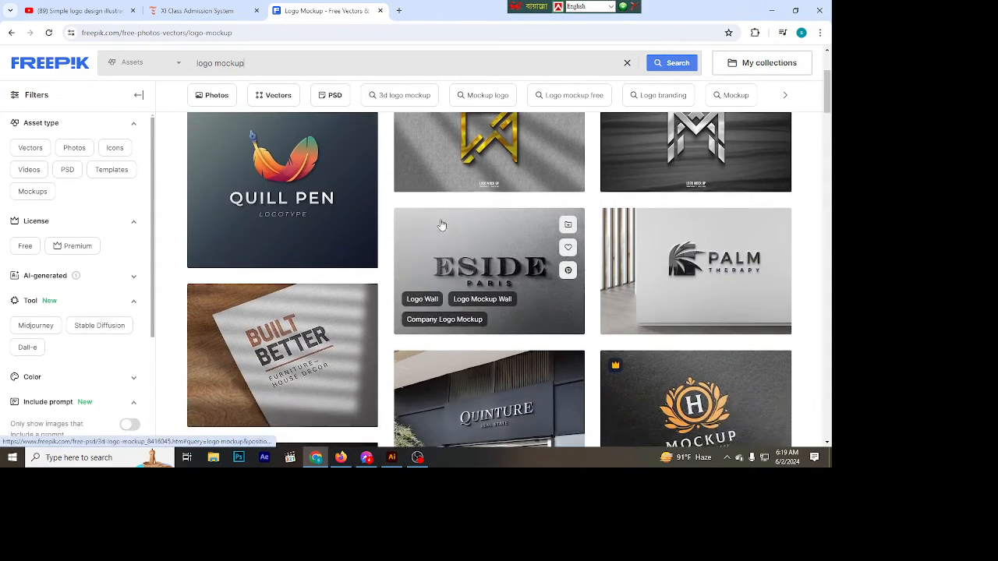
pyautogui.scroll(3, 441, 223)
pyautogui.scroll(1, 443, 216)
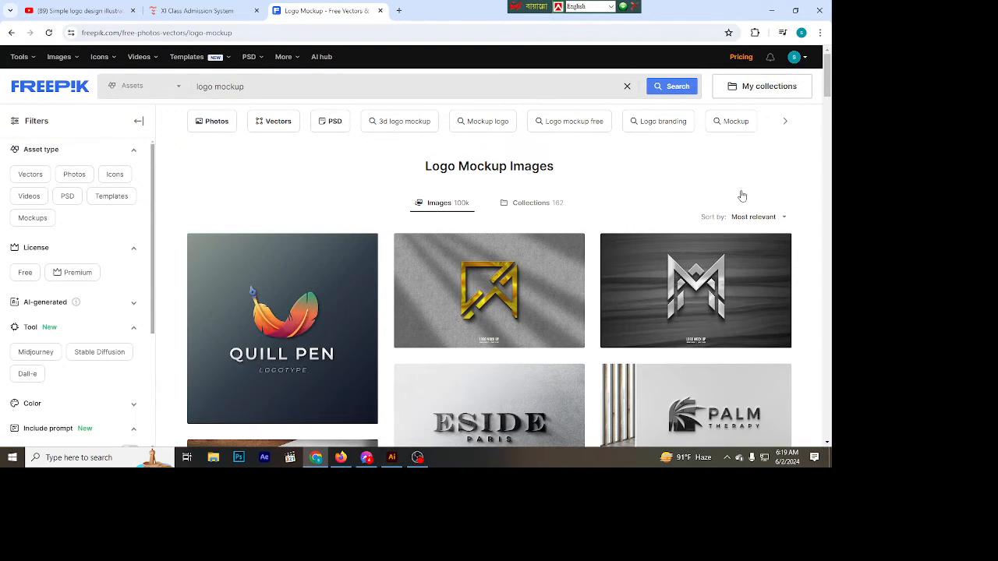
# Open the free ESIDE PARIS 3D logo mockup and bring up its download options
pyautogui.click(804, 62)
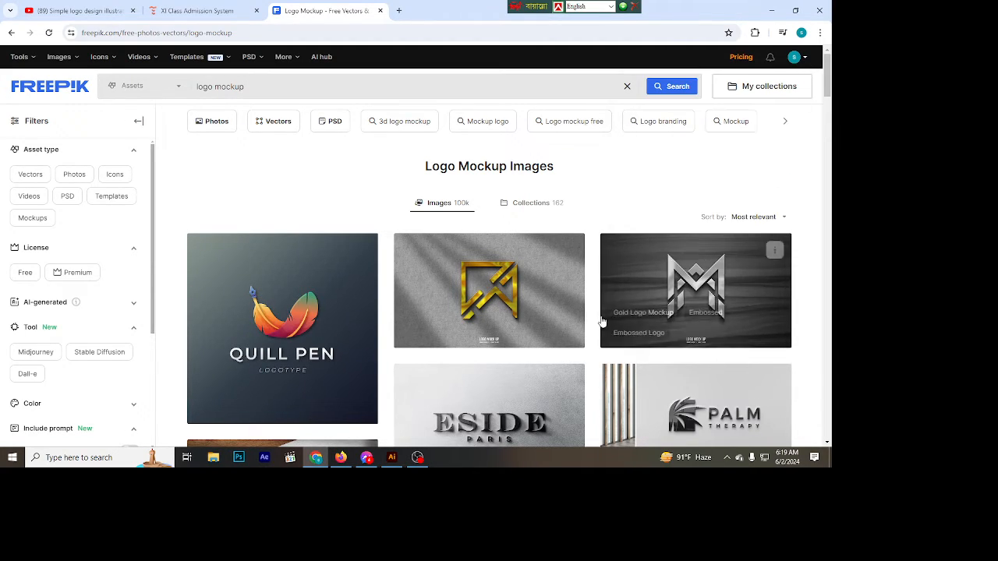
pyautogui.scroll(-4, 515, 257)
pyautogui.scroll(2, 529, 278)
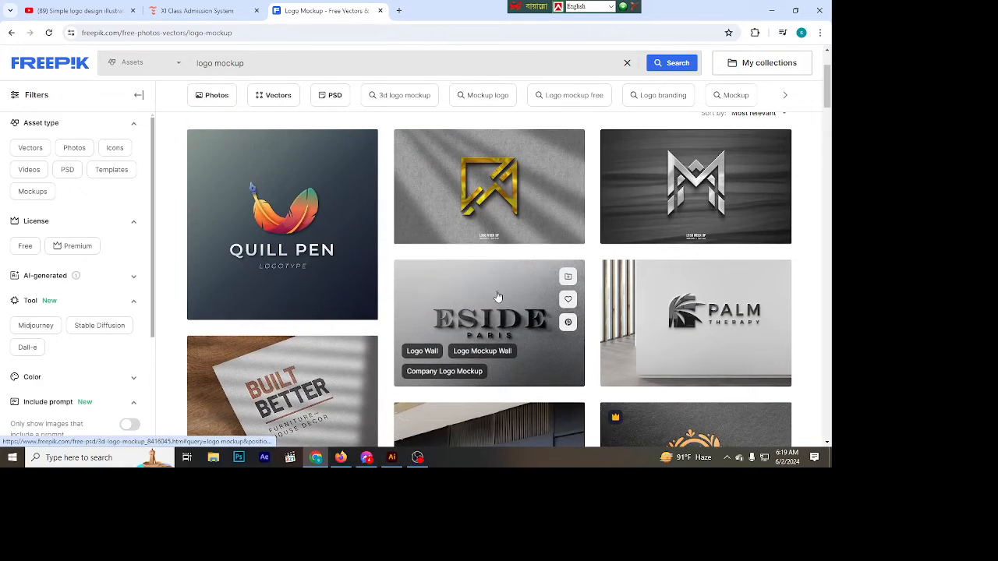
pyautogui.scroll(-2, 493, 296)
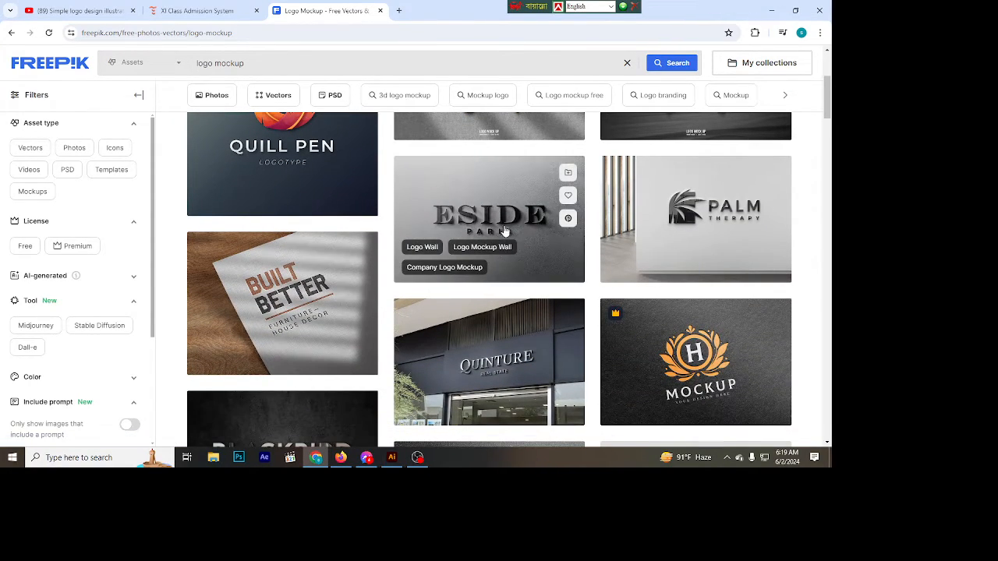
pyautogui.click(502, 225)
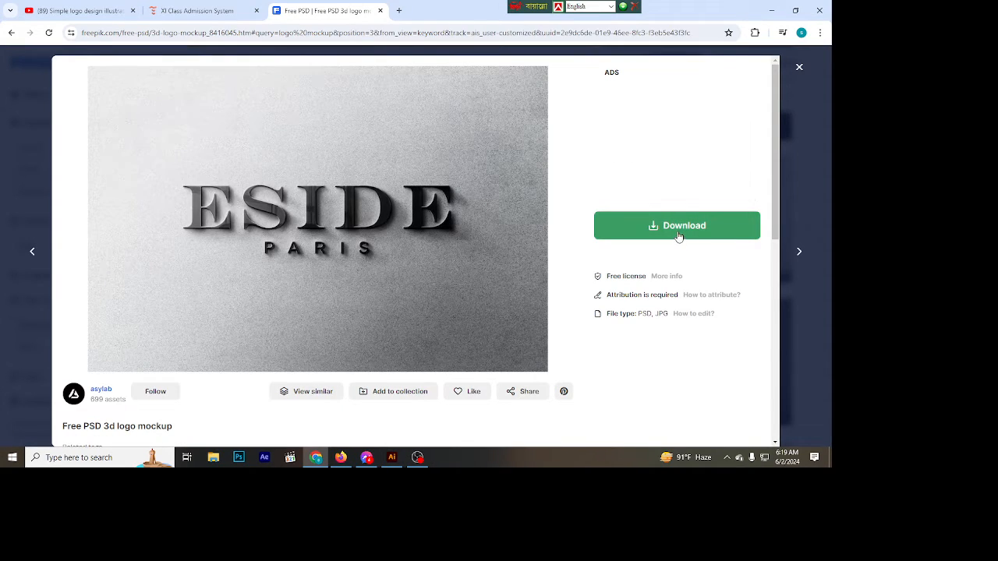
pyautogui.click(676, 228)
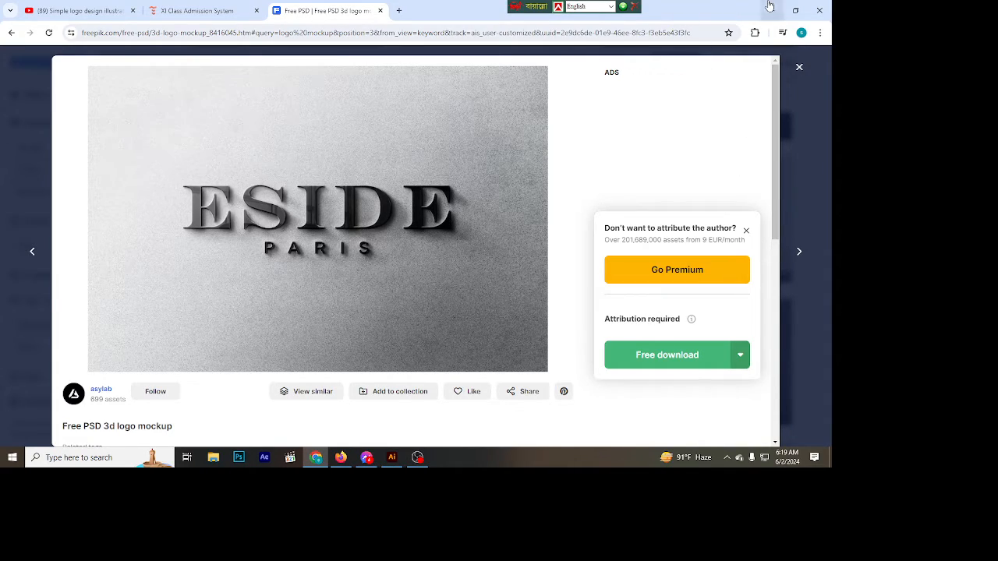
# Search the web for "winrar" in a new tab, view the official WinRAR download page and close it
pyautogui.click(398, 11)
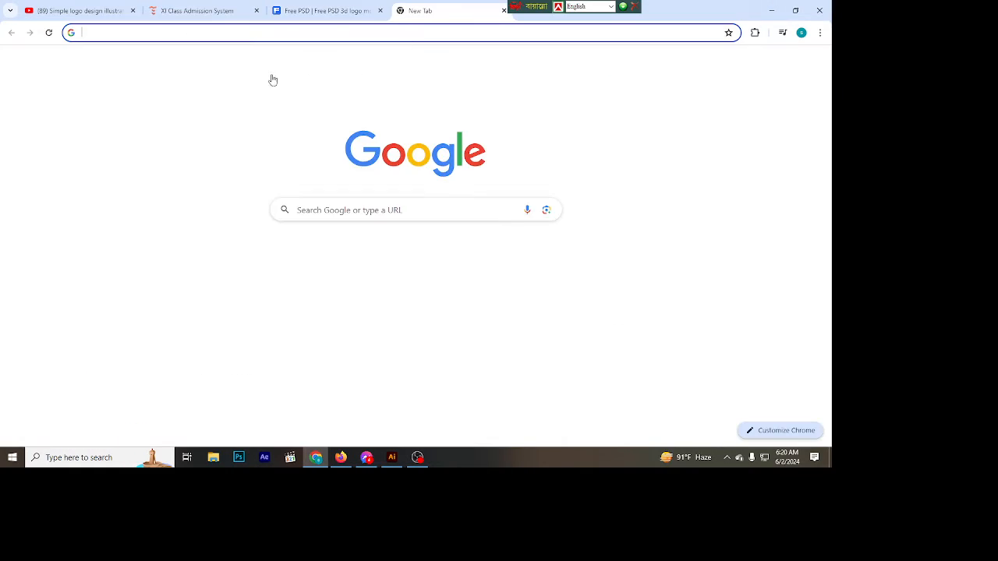
pyautogui.write('w')
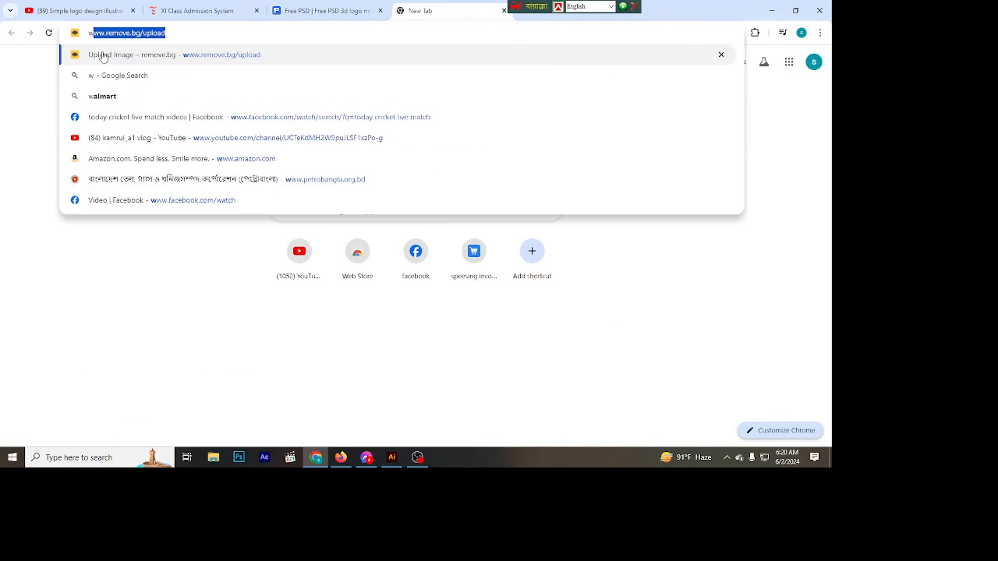
pyautogui.write('inrar')
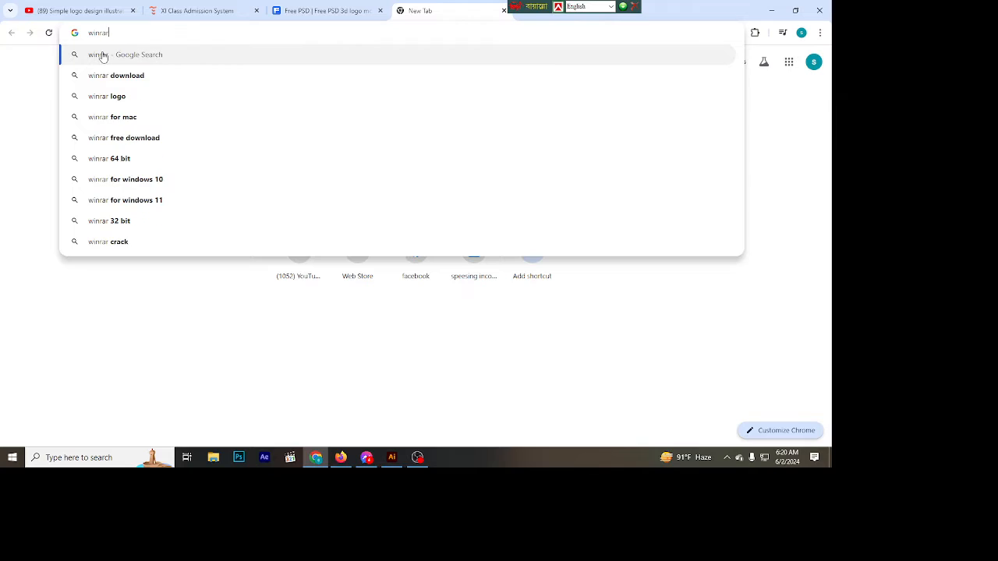
pyautogui.press('Return')
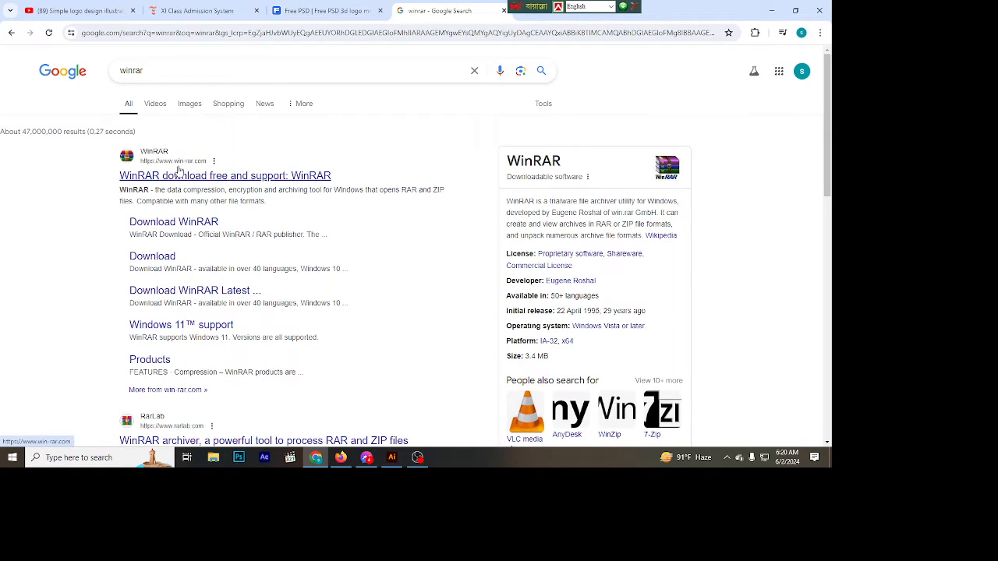
pyautogui.click(305, 177)
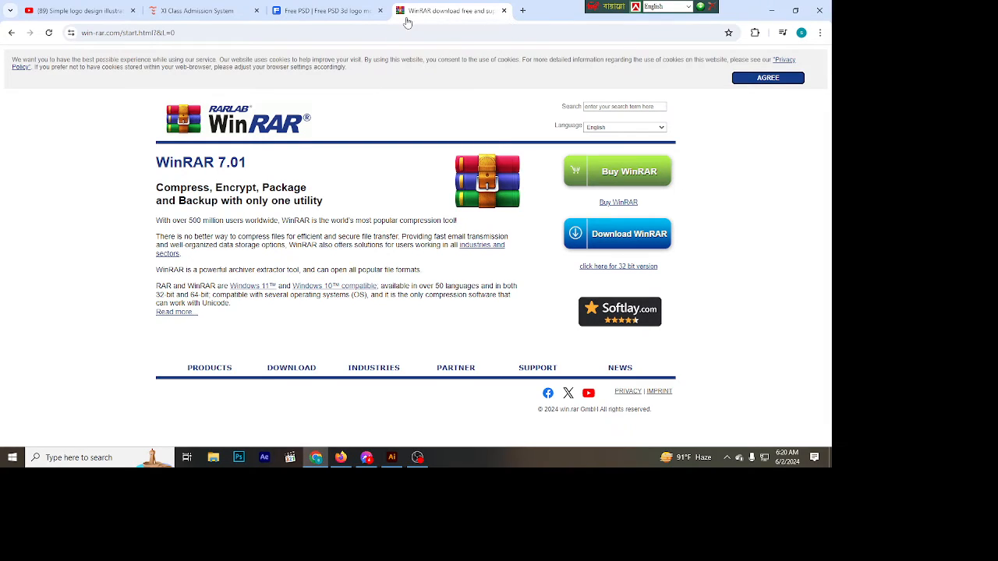
pyautogui.click(504, 10)
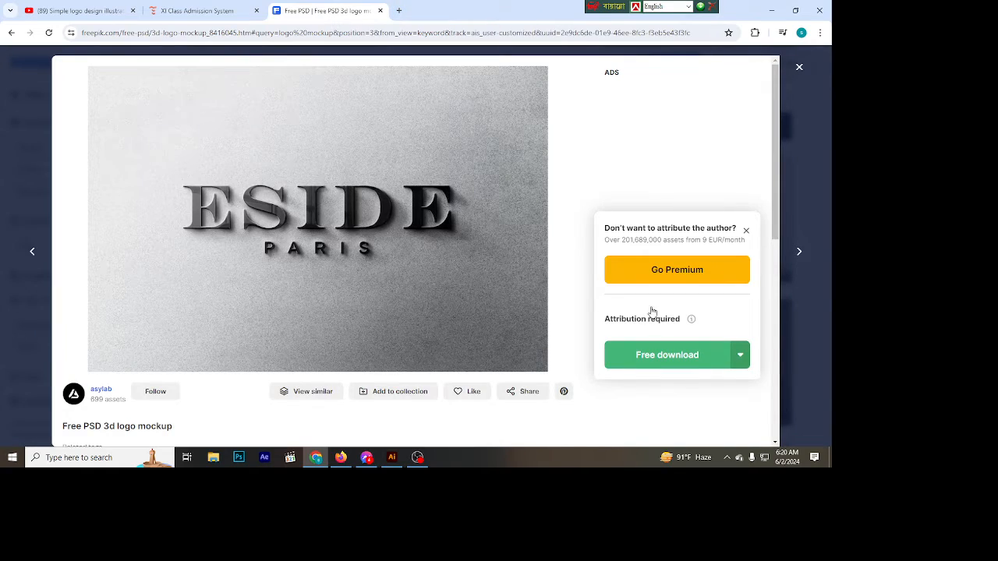
# Download the free mockup ZIP into the Downloads folder and minimize the download progress window
pyautogui.click(667, 363)
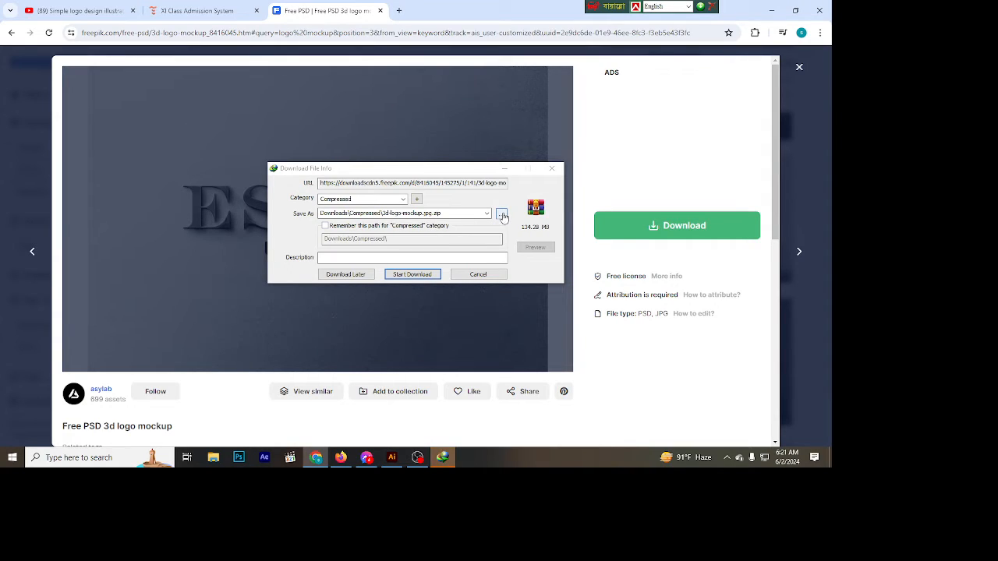
pyautogui.click(501, 214)
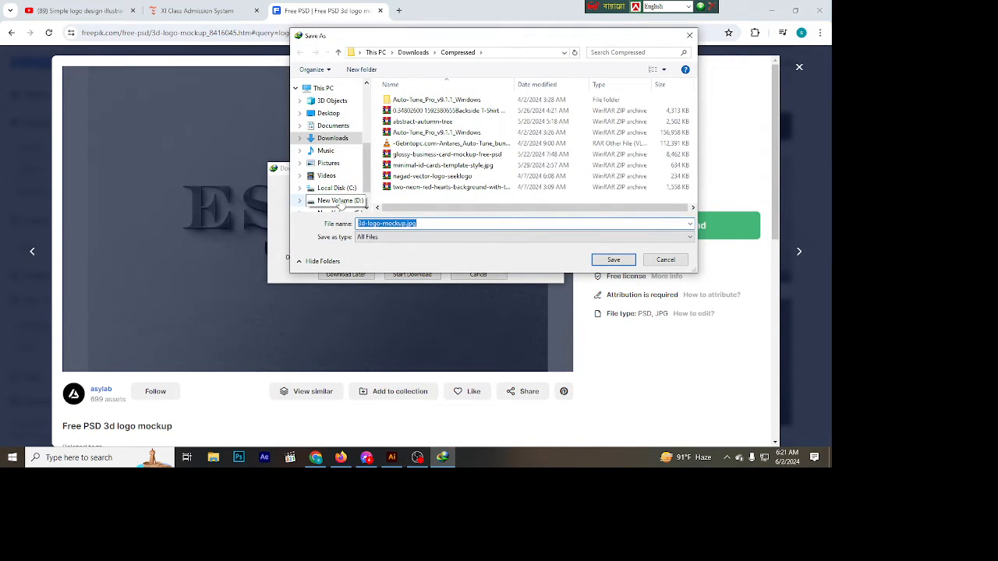
pyautogui.click(339, 201)
pyautogui.click(332, 138)
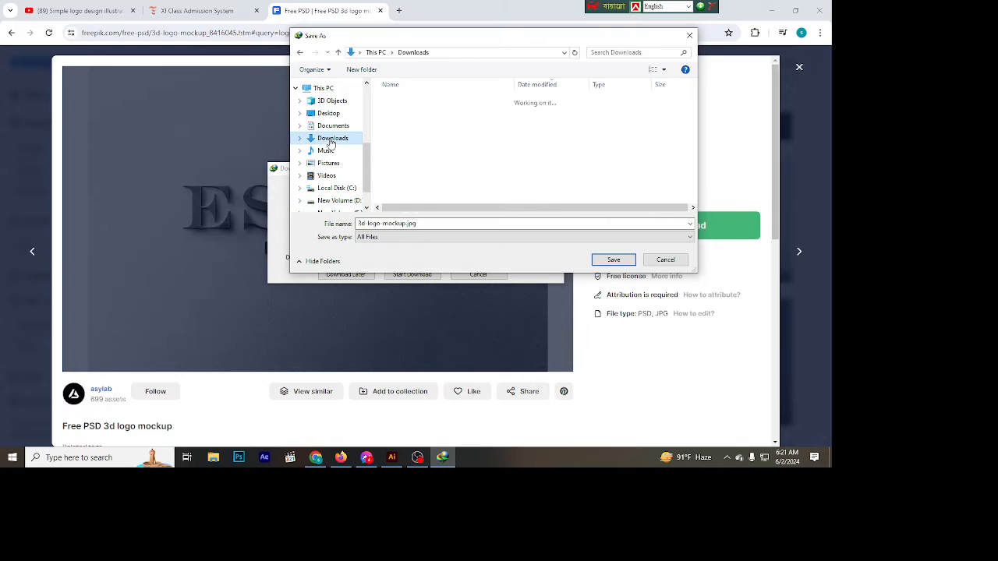
pyautogui.click(612, 261)
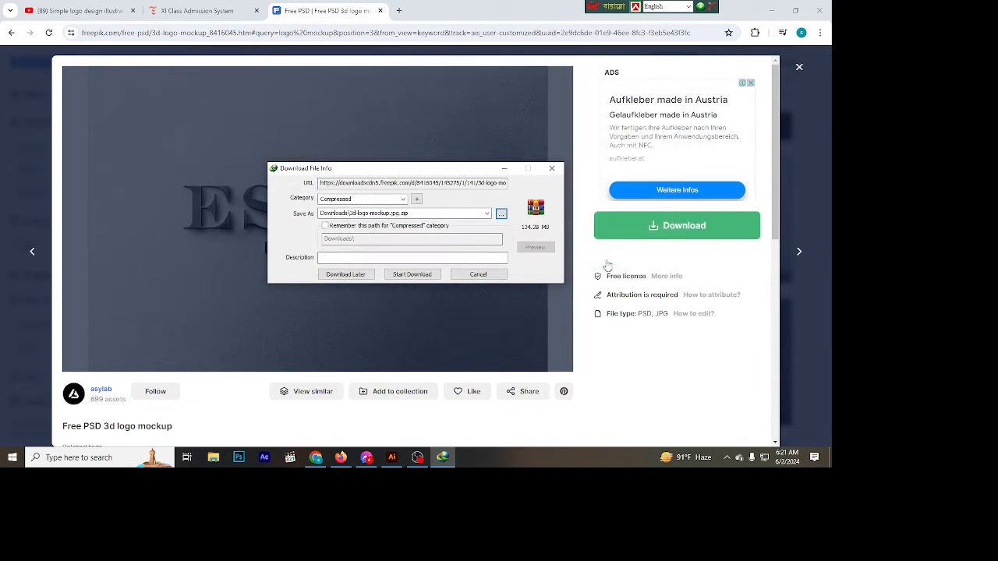
pyautogui.click(416, 278)
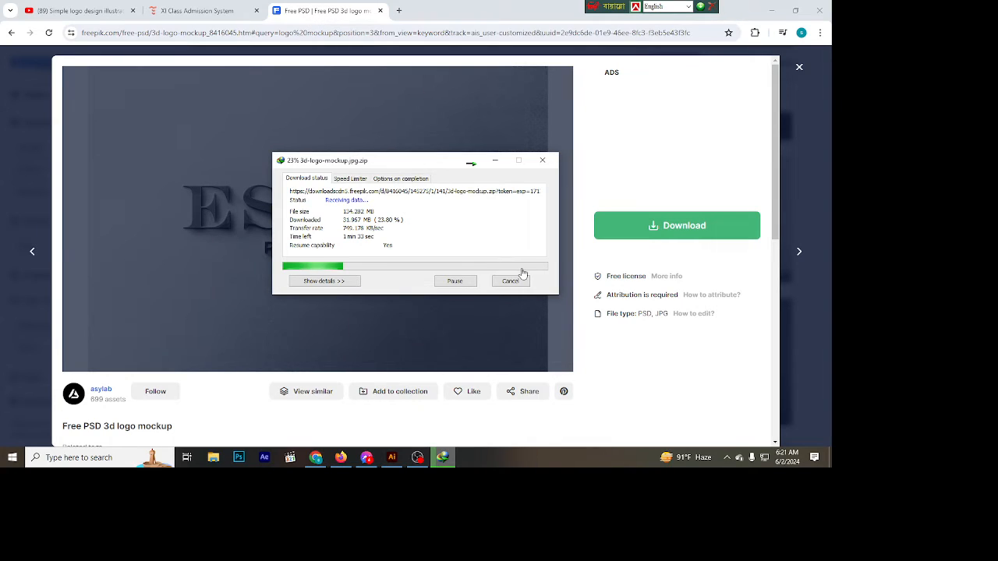
pyautogui.moveTo(460, 170); pyautogui.dragTo(421, 171)
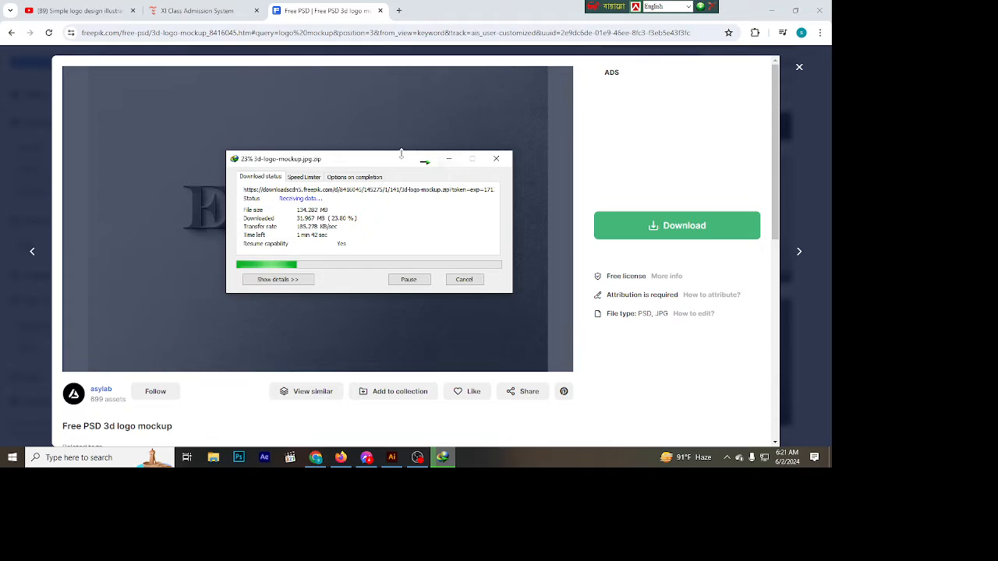
pyautogui.click(449, 161)
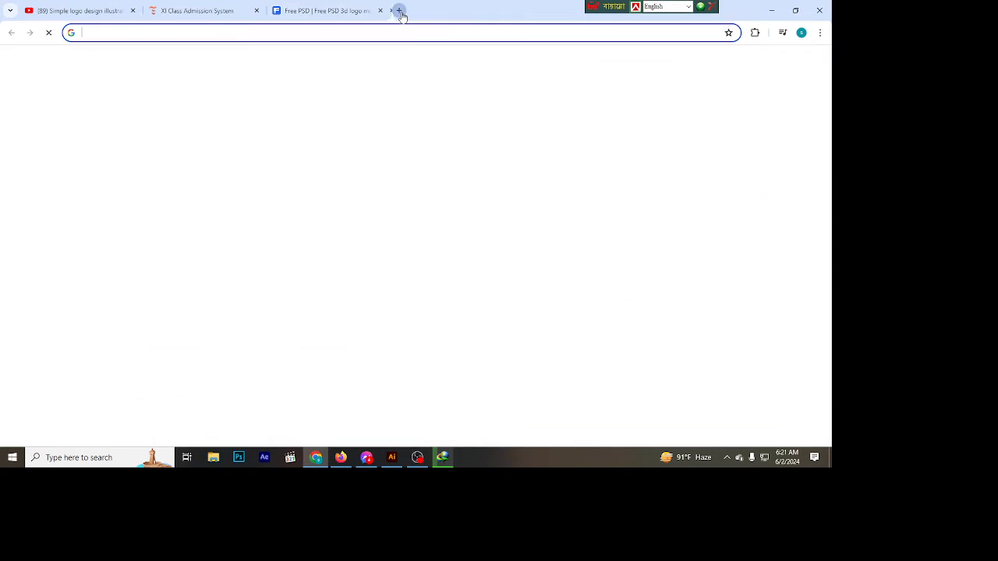
# Search for "winrar" in a new tab, go through the official site's WinRAR download pages and open its full list of downloads
pyautogui.click(398, 10)
pyautogui.click(168, 31)
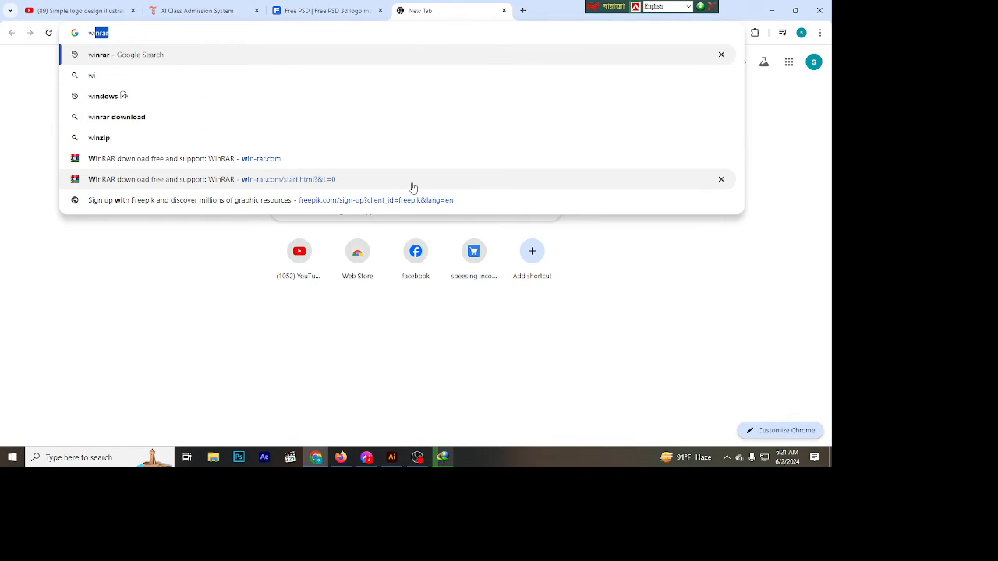
pyautogui.write('nrar')
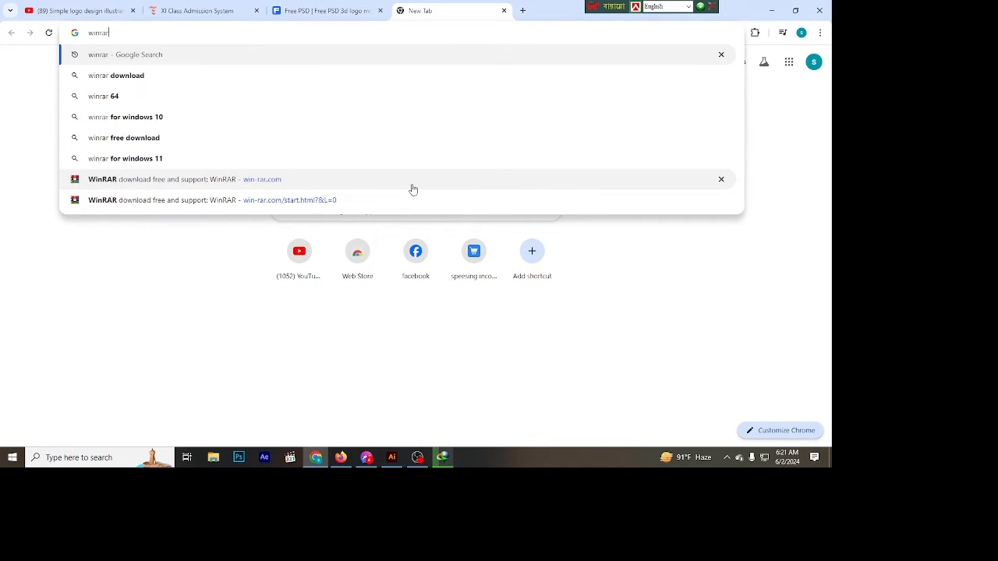
pyautogui.press('Return')
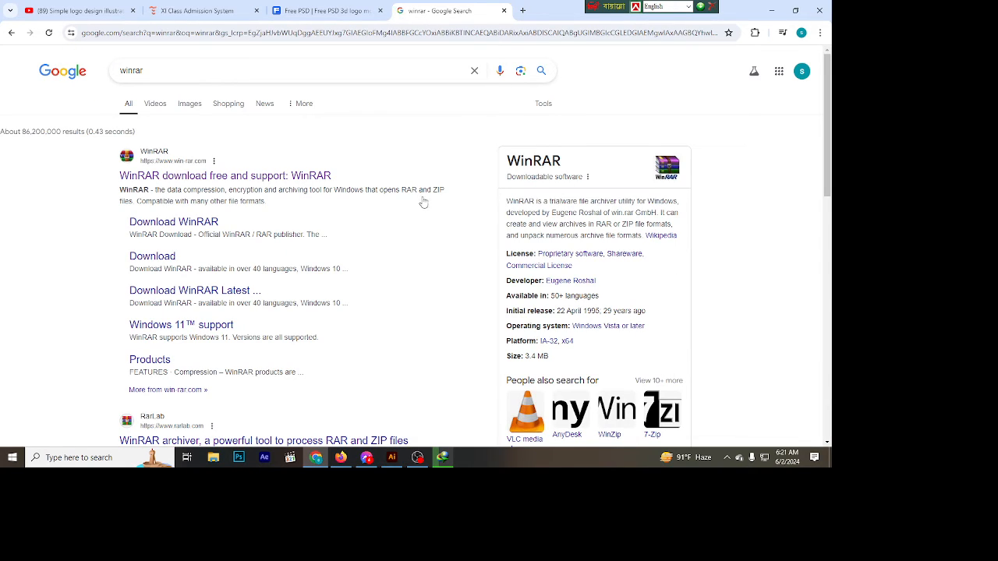
pyautogui.click(307, 180)
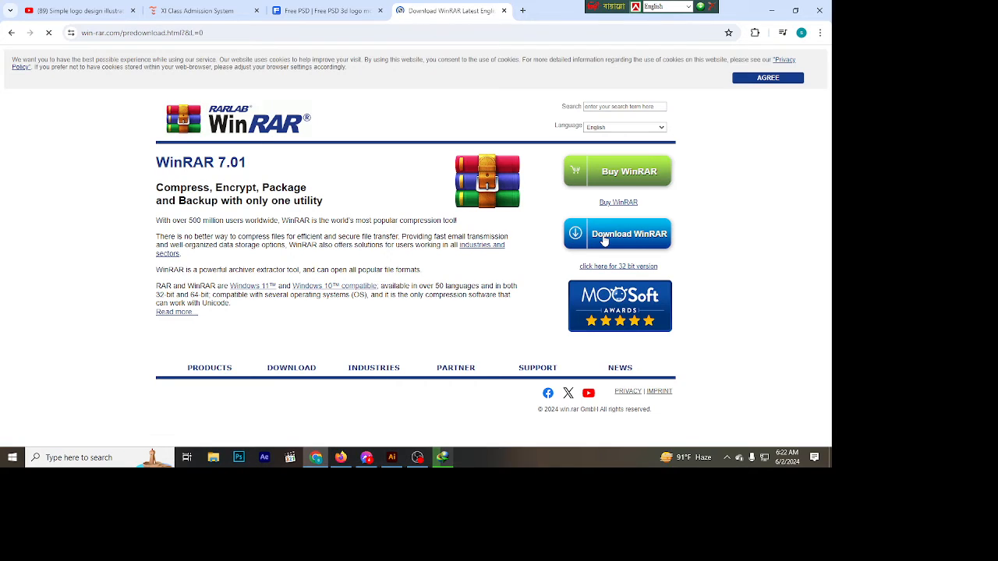
pyautogui.scroll(-2, 439, 307)
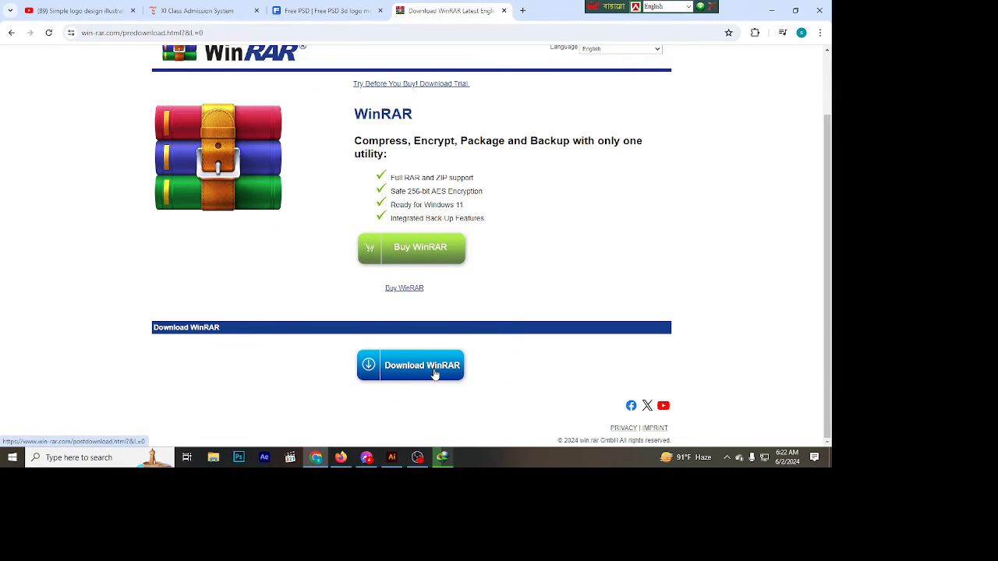
pyautogui.click(434, 373)
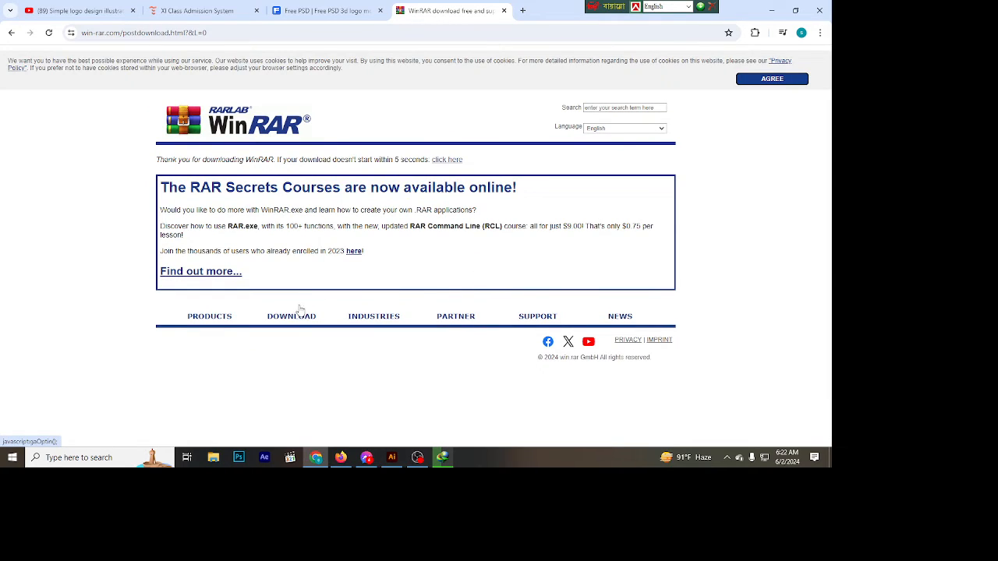
pyautogui.click(287, 323)
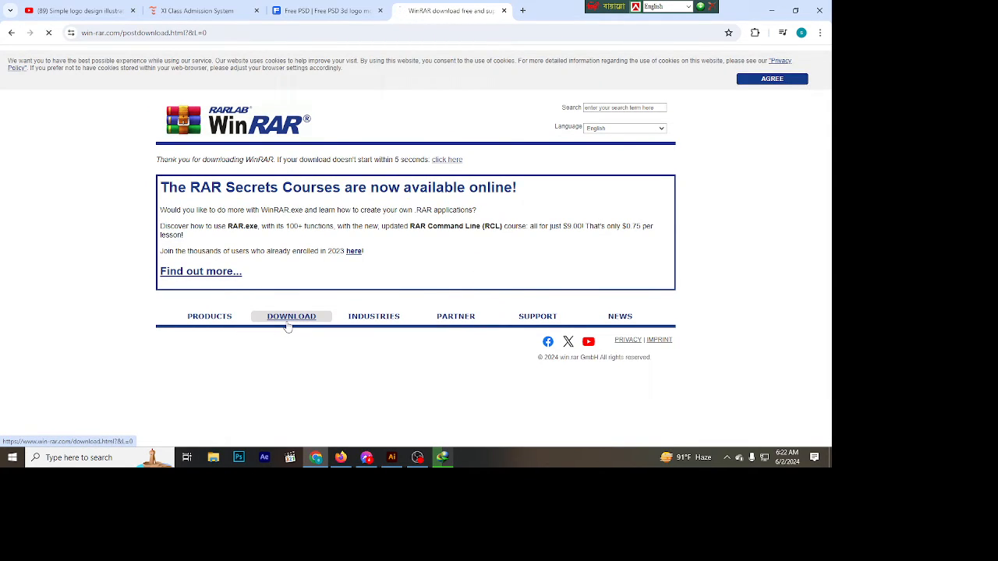
# Examine the list of WinRAR 7.01 downloads by language, 64 or 32 bit version and platform
pyautogui.scroll(-3, 287, 297)
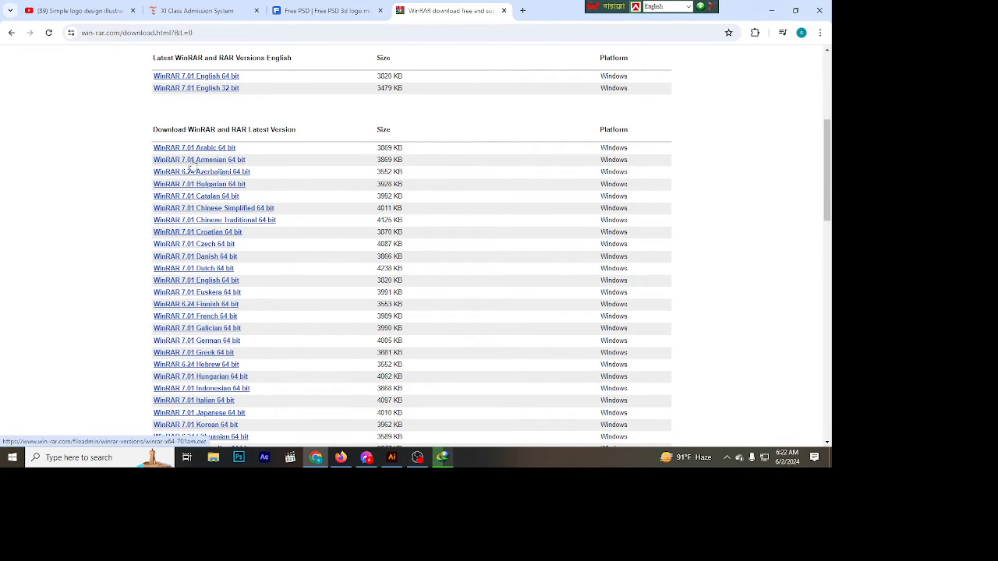
pyautogui.scroll(-2, 205, 253)
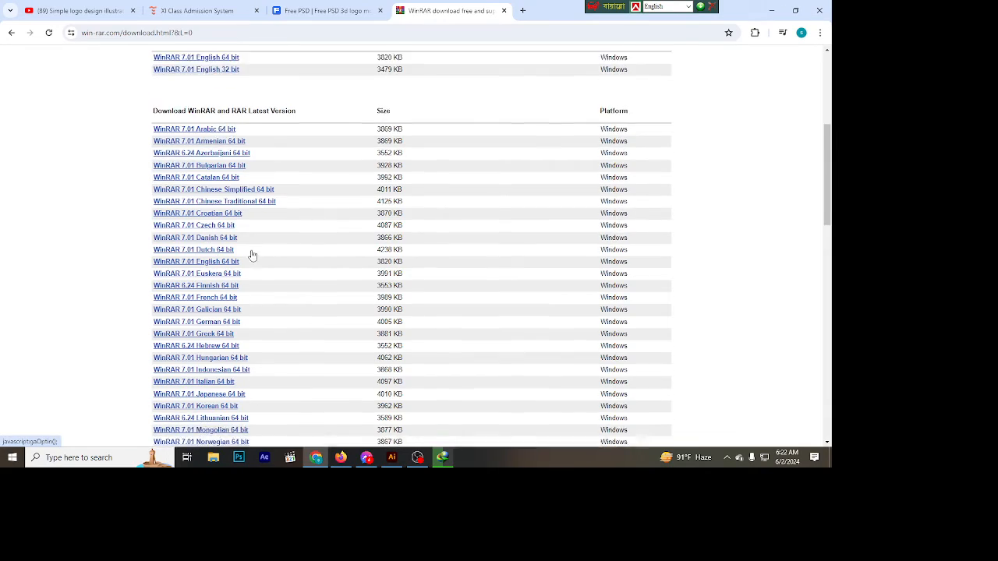
pyautogui.scroll(-1, 236, 329)
pyautogui.scroll(2, 236, 329)
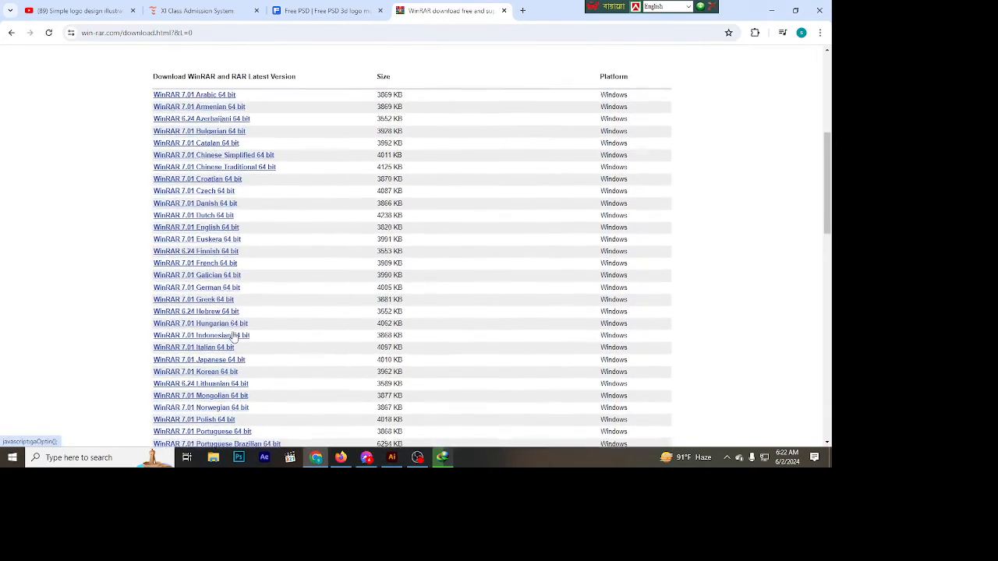
pyautogui.scroll(-2, 235, 351)
pyautogui.scroll(-3, 234, 365)
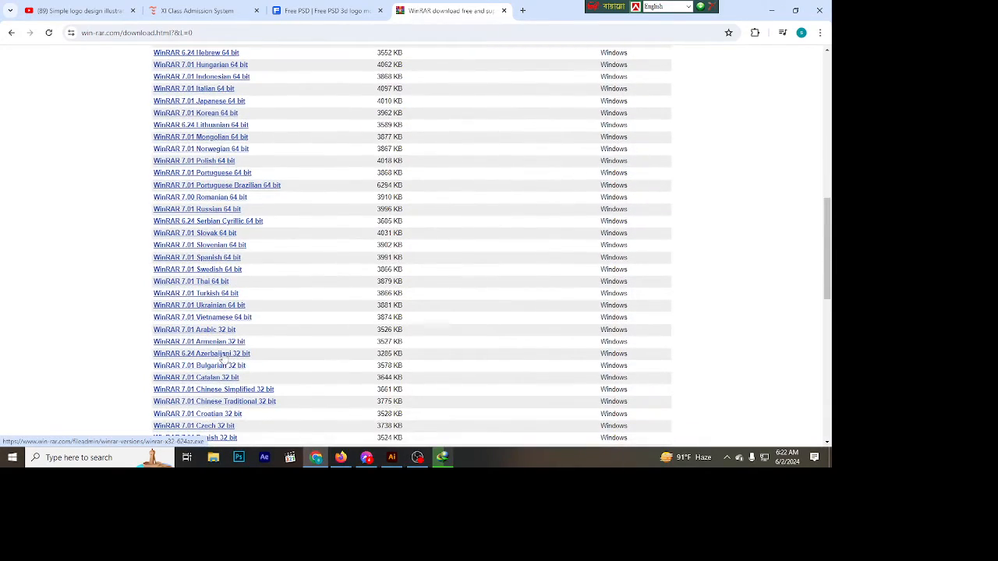
pyautogui.scroll(-2, 222, 378)
pyautogui.scroll(-1, 222, 378)
pyautogui.scroll(-1, 224, 373)
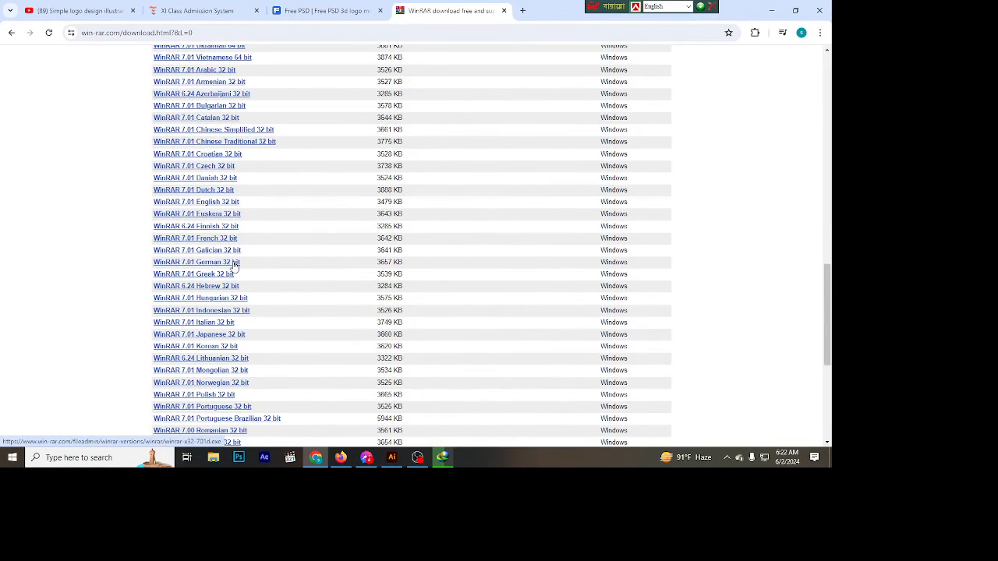
pyautogui.scroll(5, 233, 265)
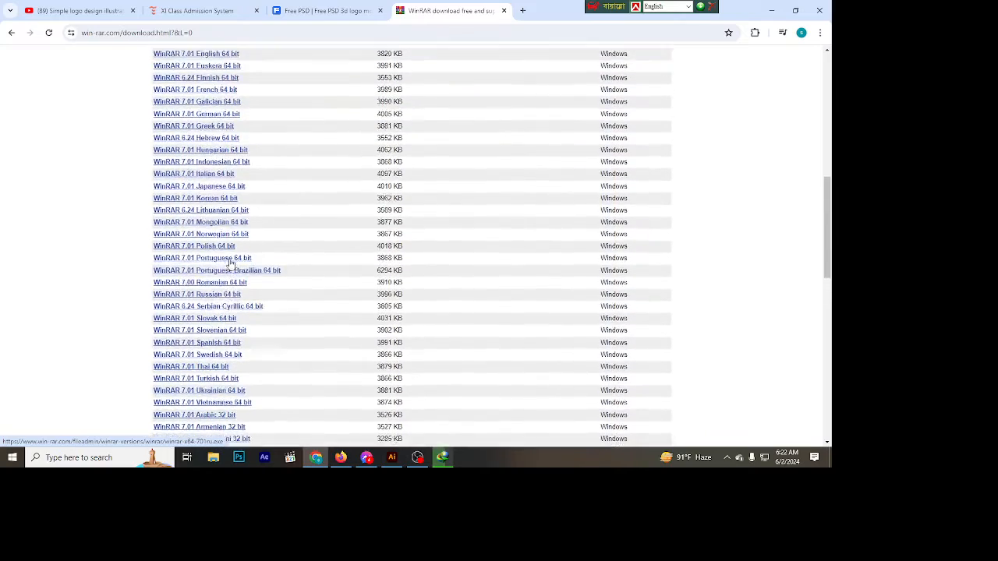
pyautogui.scroll(1, 231, 264)
pyautogui.scroll(2, 224, 263)
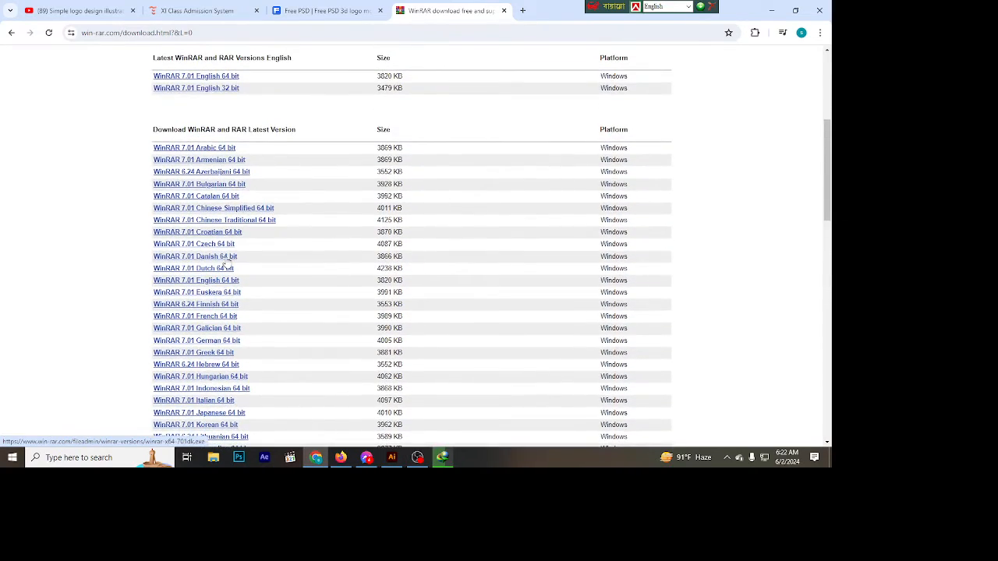
pyautogui.scroll(-2, 269, 296)
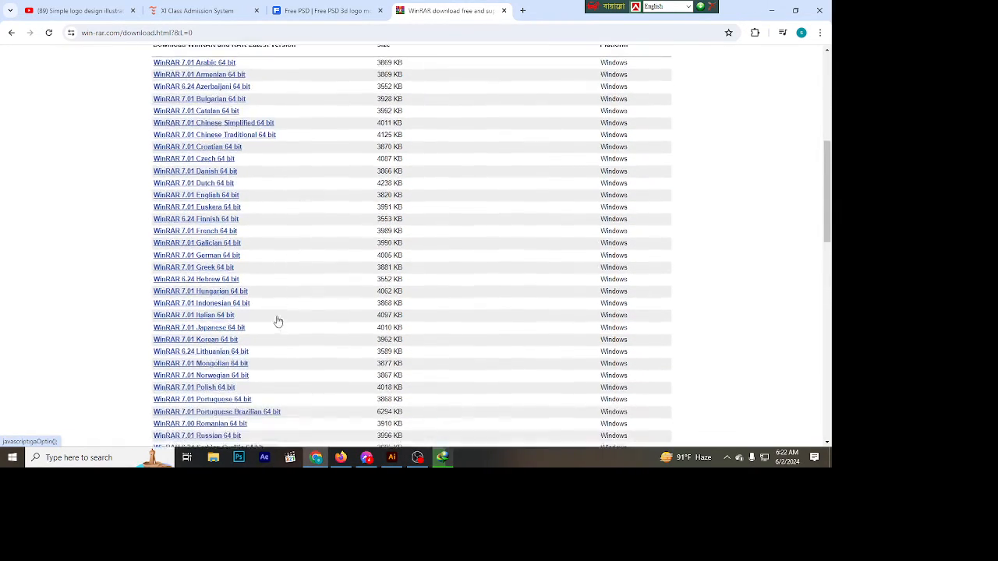
pyautogui.scroll(-8, 319, 378)
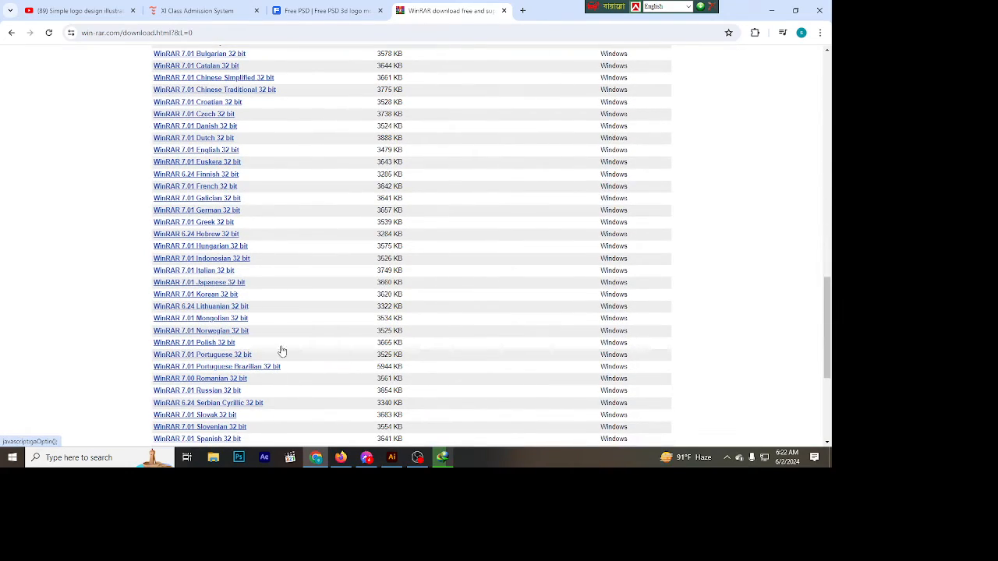
pyautogui.scroll(-3, 273, 340)
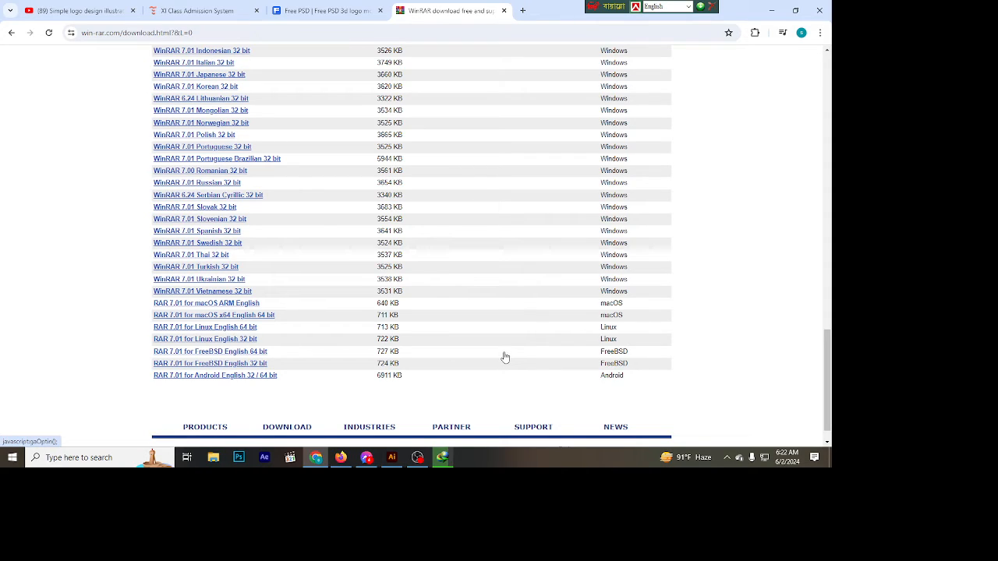
# Open the downloaded 3d-logo-mockup.jpg.zip archive and open its 141.psd file in Photoshop
pyautogui.click(442, 456)
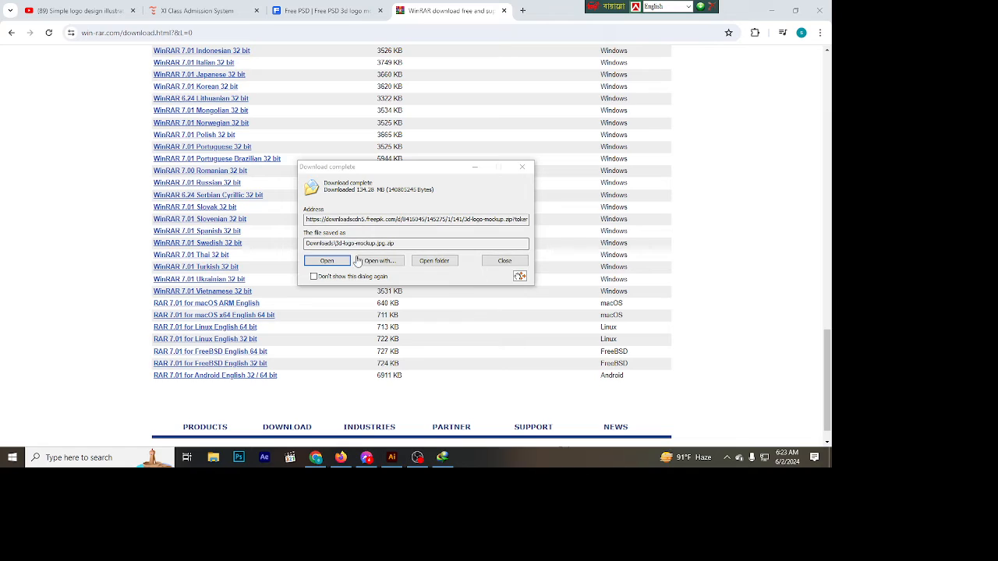
pyautogui.click(331, 266)
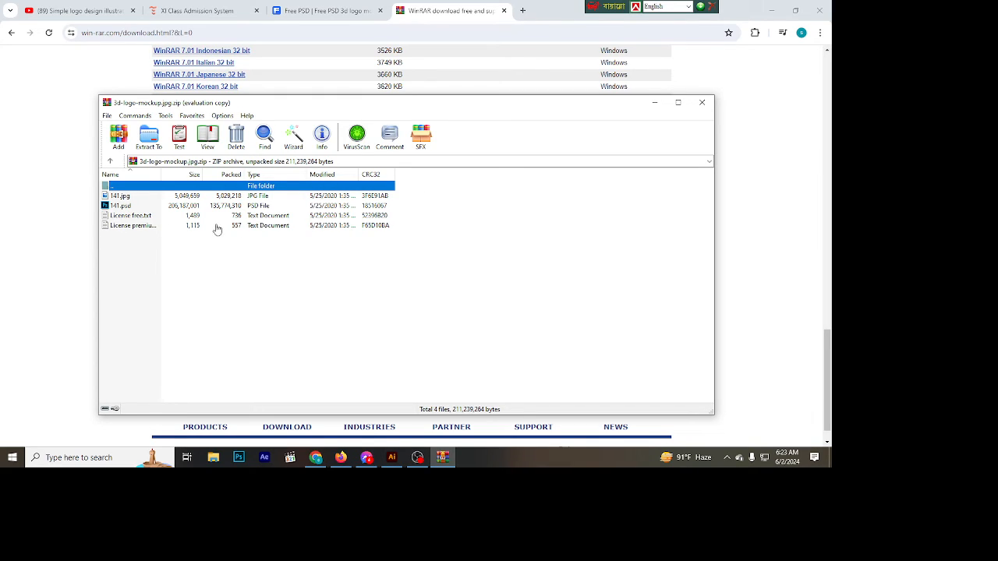
pyautogui.doubleClick(122, 207)
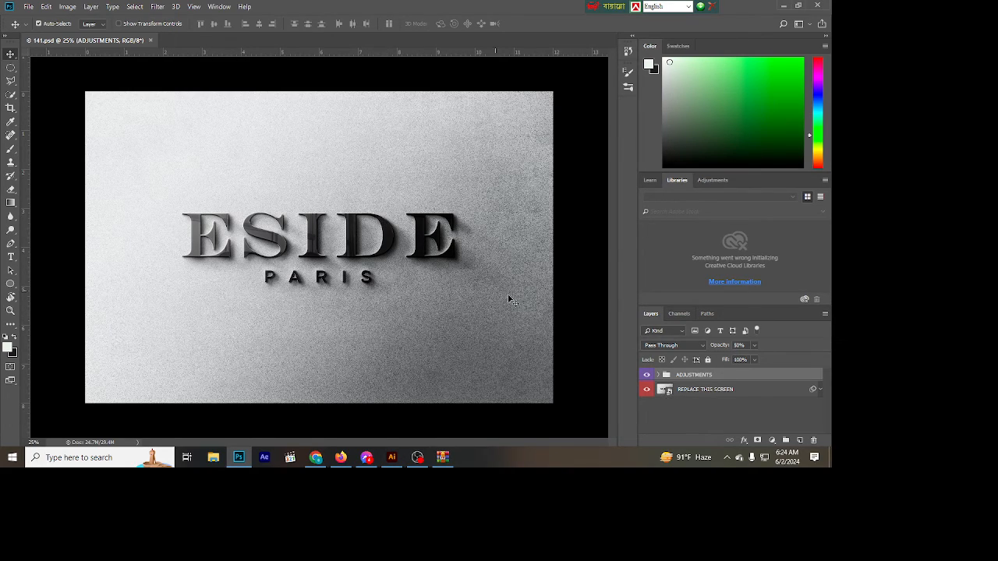
# Open the contents of the REPLACE THIS SCREEN smart object, then those of its nested REPLACE THIS LOGO smart object
pyautogui.click(668, 394)
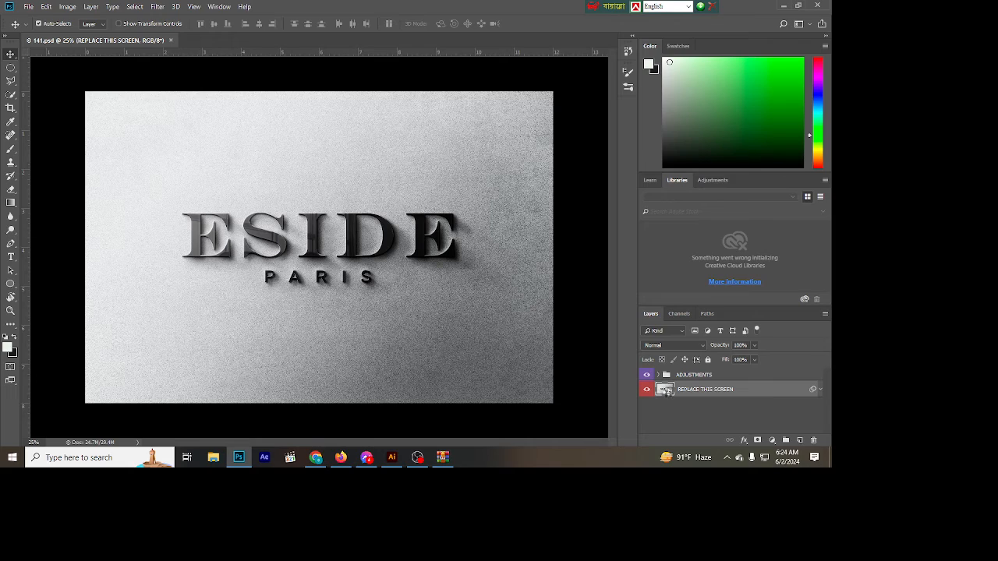
pyautogui.doubleClick(665, 390)
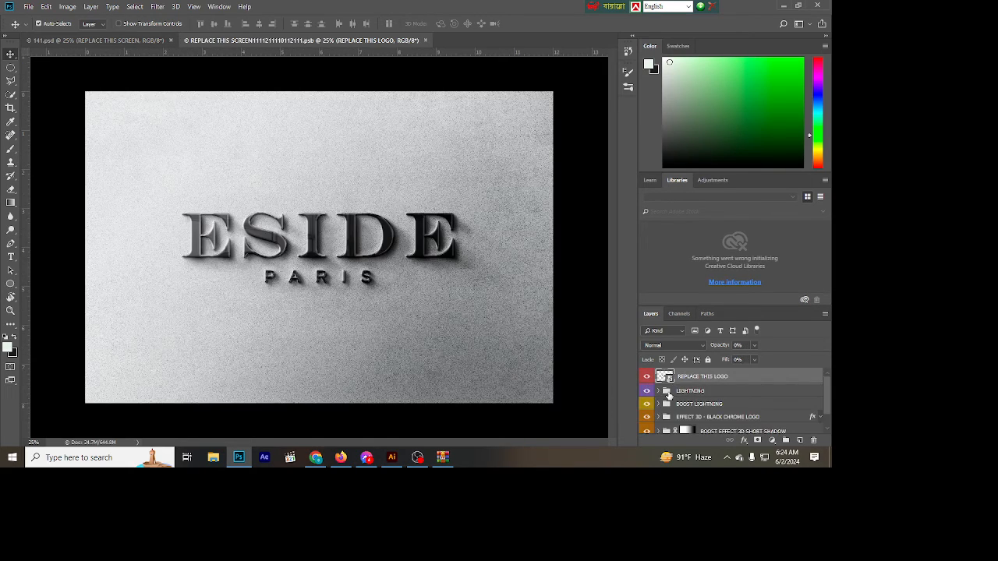
pyautogui.scroll(-2, 687, 394)
pyautogui.scroll(1, 686, 394)
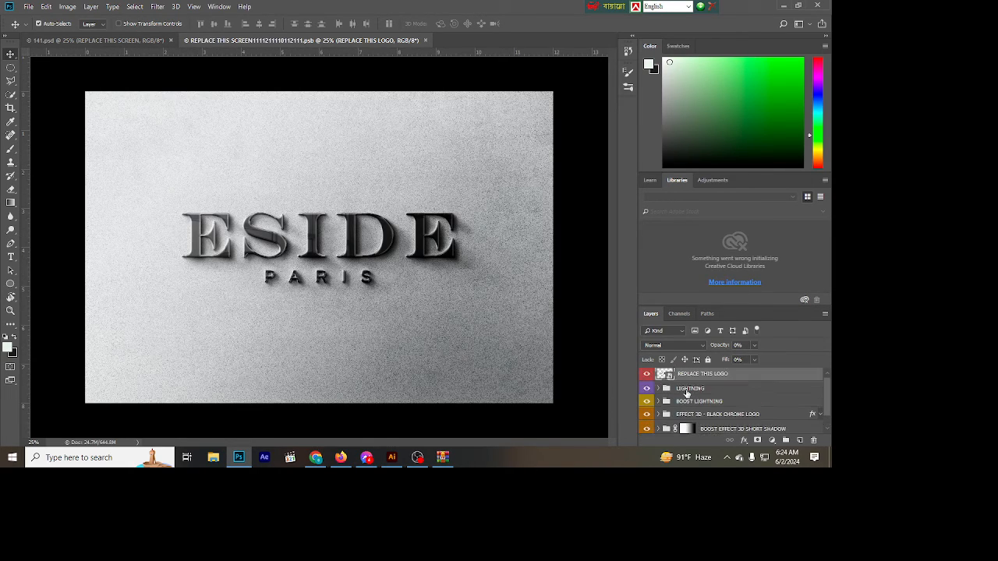
pyautogui.doubleClick(669, 376)
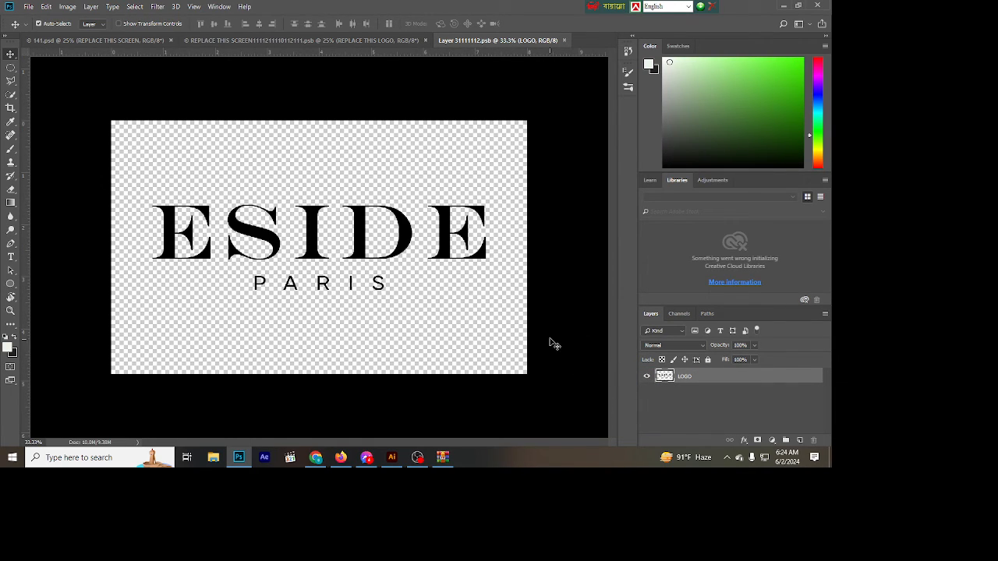
# Toggle the visibility of the LOGO layer with the ESIDE PARIS artwork and leave it hidden
pyautogui.click(647, 377)
pyautogui.click(647, 377)
pyautogui.click(647, 378)
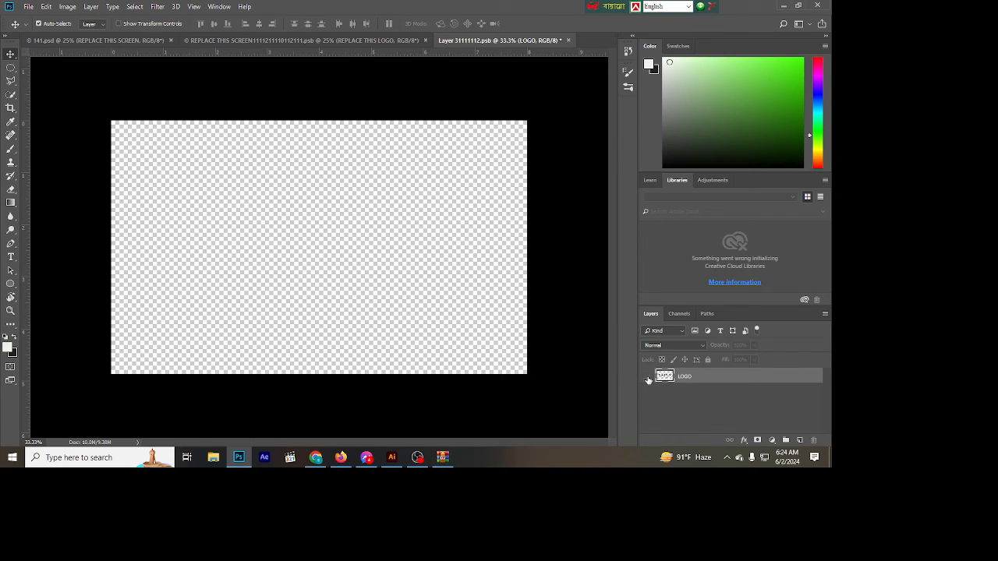
pyautogui.click(647, 377)
pyautogui.click(648, 378)
# Switch to Illustrator, select the whole HR logo including its circular text and copy it
pyautogui.click(391, 457)
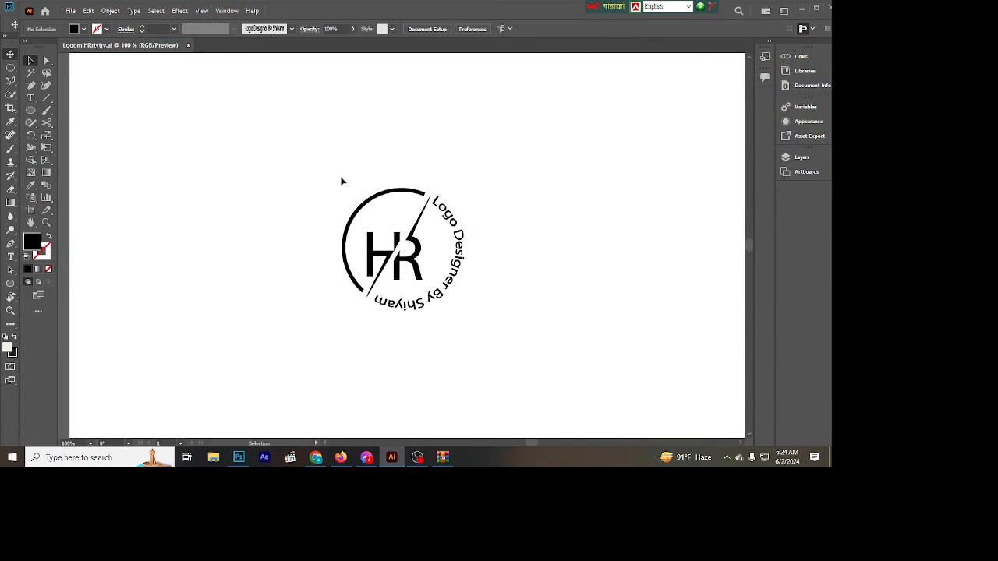
pyautogui.moveTo(340, 181); pyautogui.dragTo(490, 328)
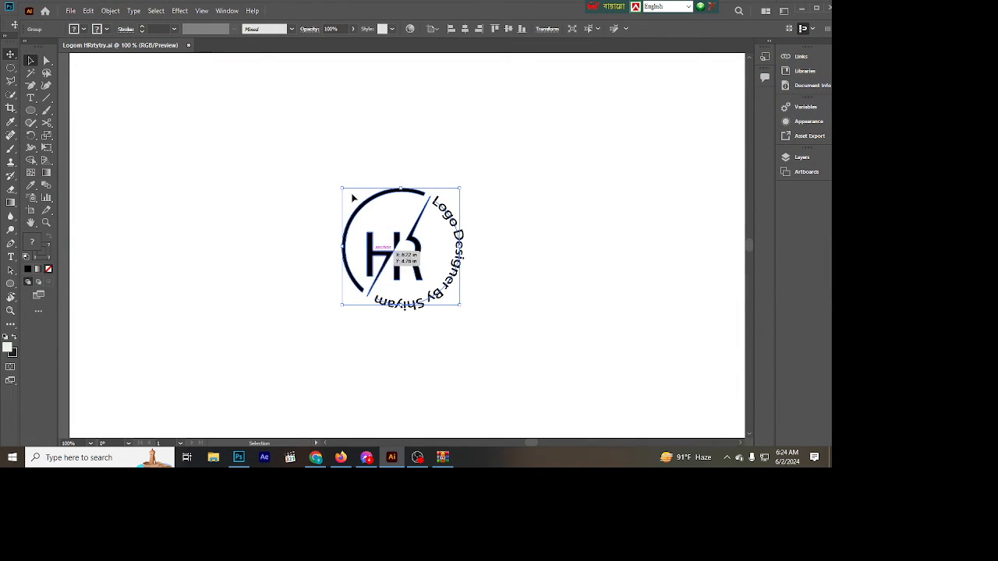
pyautogui.moveTo(400, 242)
pyautogui.mouseDown()
pyautogui.moveTo(400, 252)
pyautogui.moveTo(396, 236)
pyautogui.mouseUp()
pyautogui.press('a')
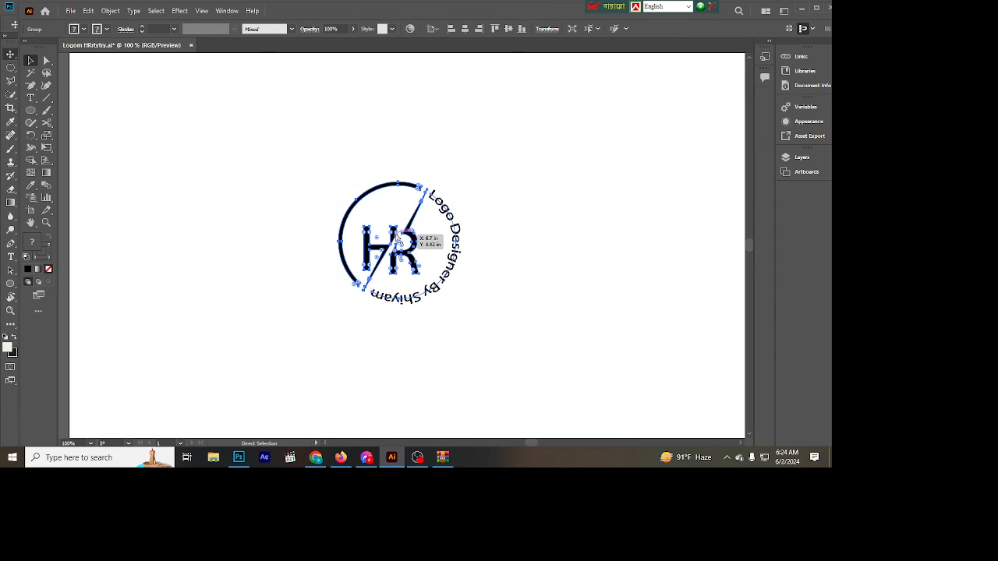
pyautogui.press('v')
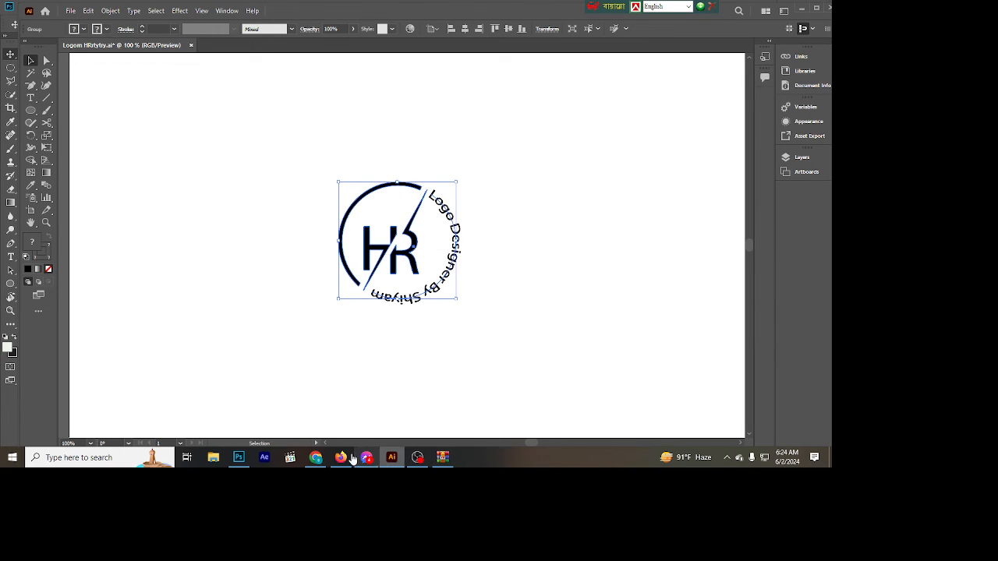
# Switch back to Photoshop and paste the HR logo into the open logo document as a Smart Object
pyautogui.click(238, 456)
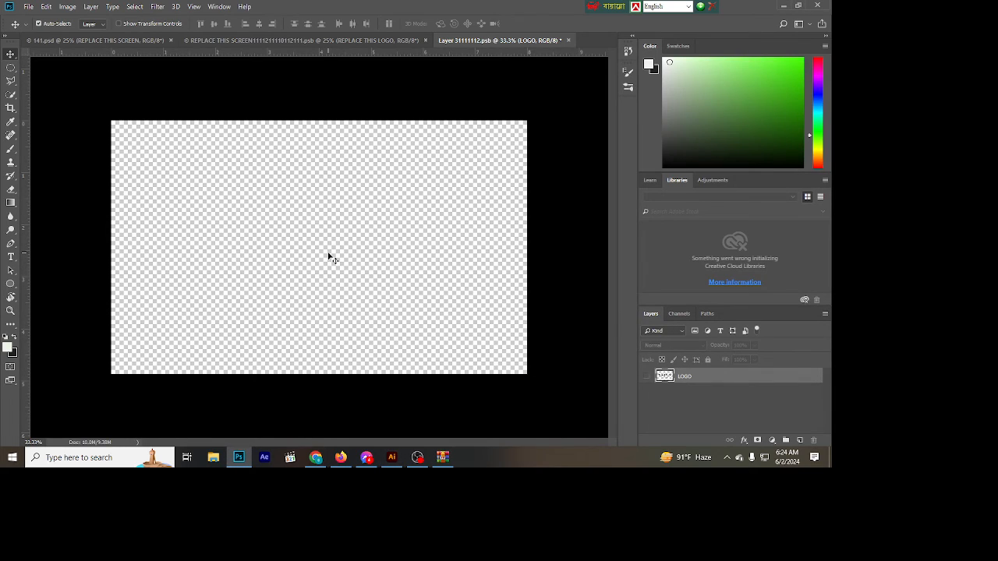
pyautogui.hotkey('ctrl', 'v')
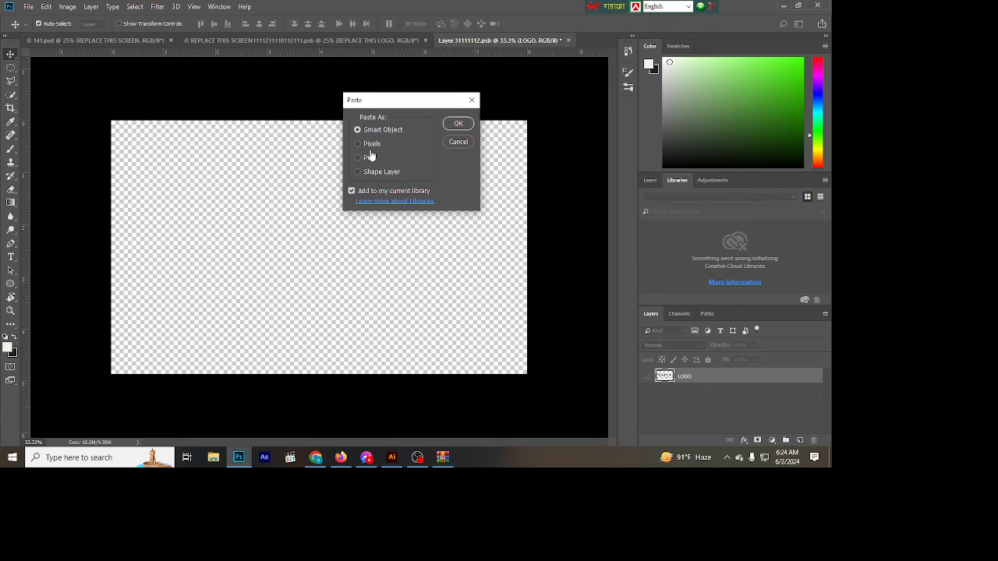
pyautogui.click(458, 124)
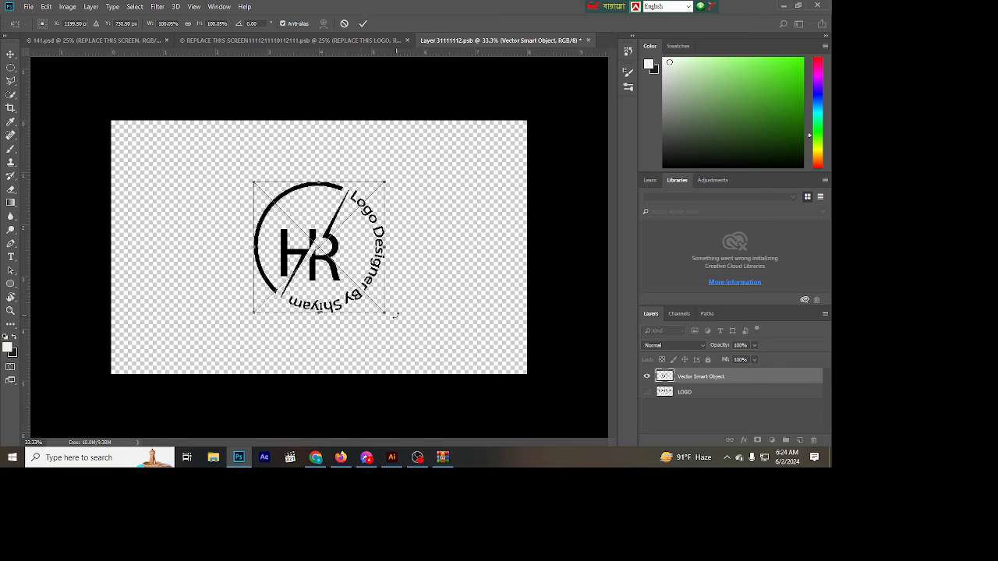
# Enlarge the pasted HR logo to about 110%, nudge it slightly upward and commit the placement
pyautogui.moveTo(384, 314); pyautogui.dragTo(394, 288)
pyautogui.press('Up')
pyautogui.press('Up')
pyautogui.press('Up')
pyautogui.press('Up')
pyautogui.press('Up')
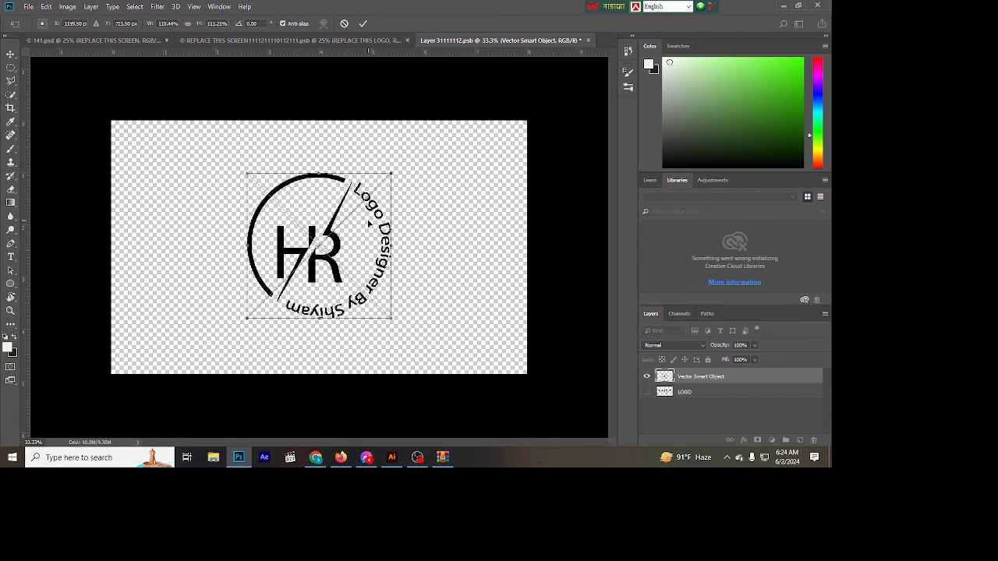
pyautogui.click(363, 24)
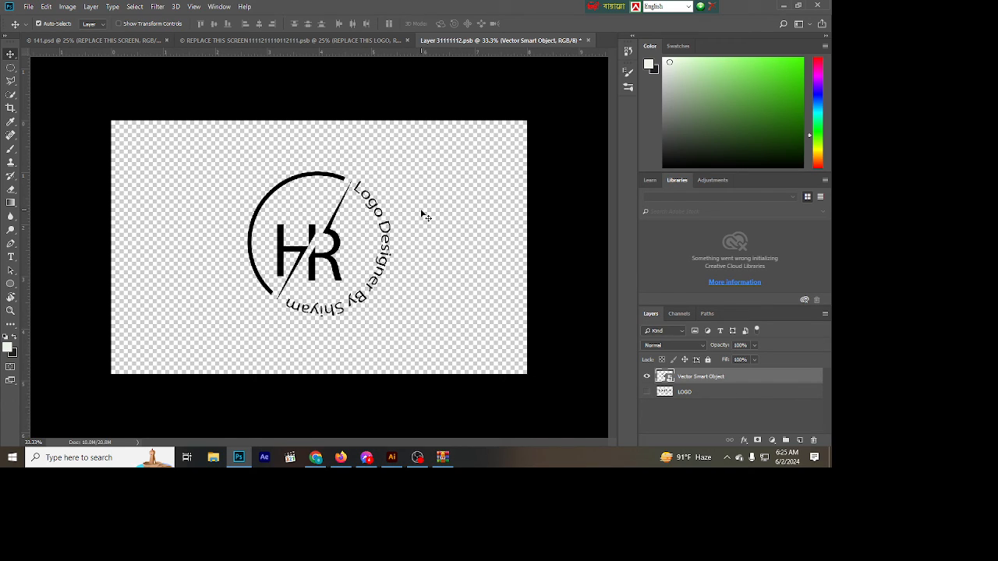
# Save the logo document and view the HR logo up close in the REPLACE THIS SCREEN document
pyautogui.hotkey('ctrl', 's')
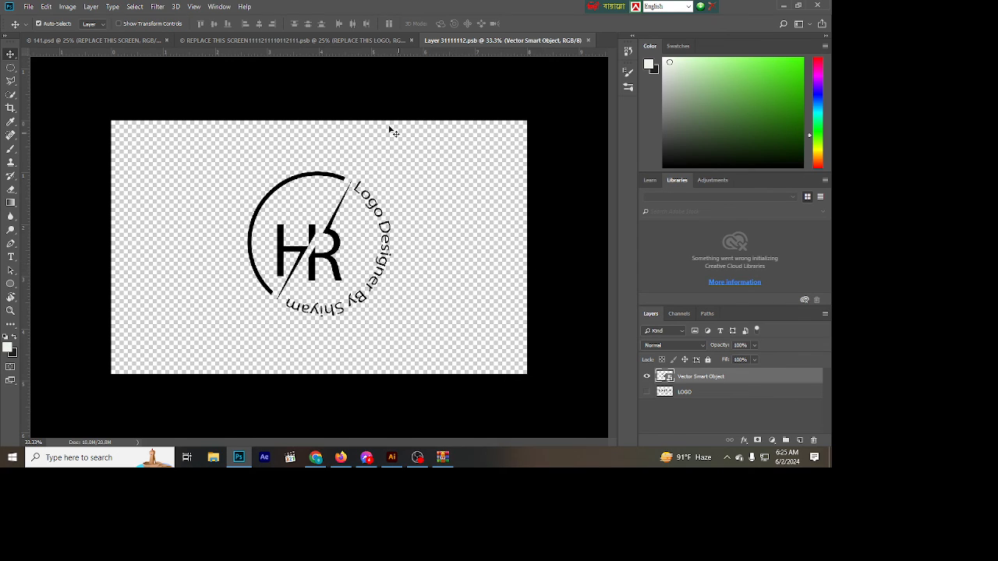
pyautogui.click(302, 42)
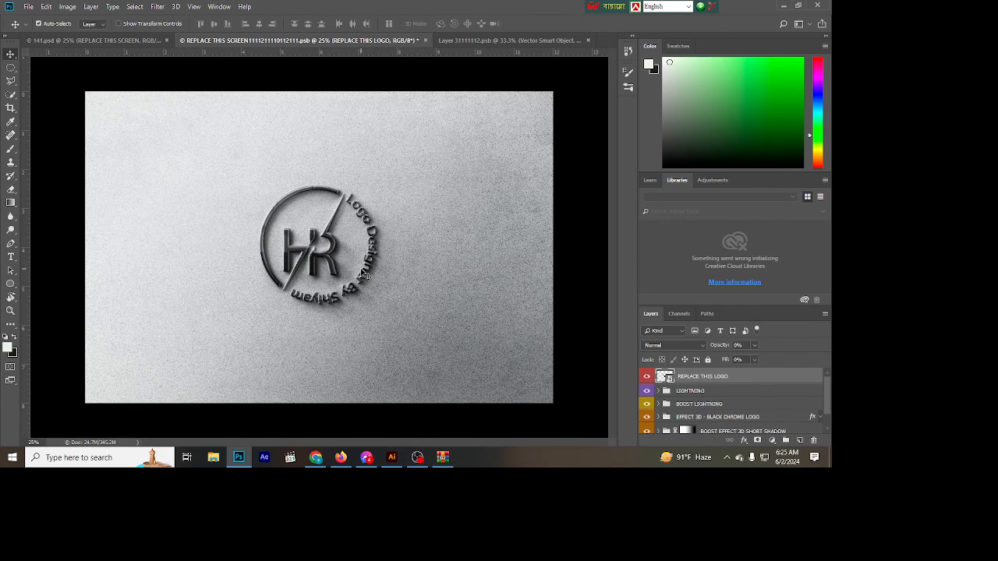
pyautogui.hotkey('ctrl', '+')
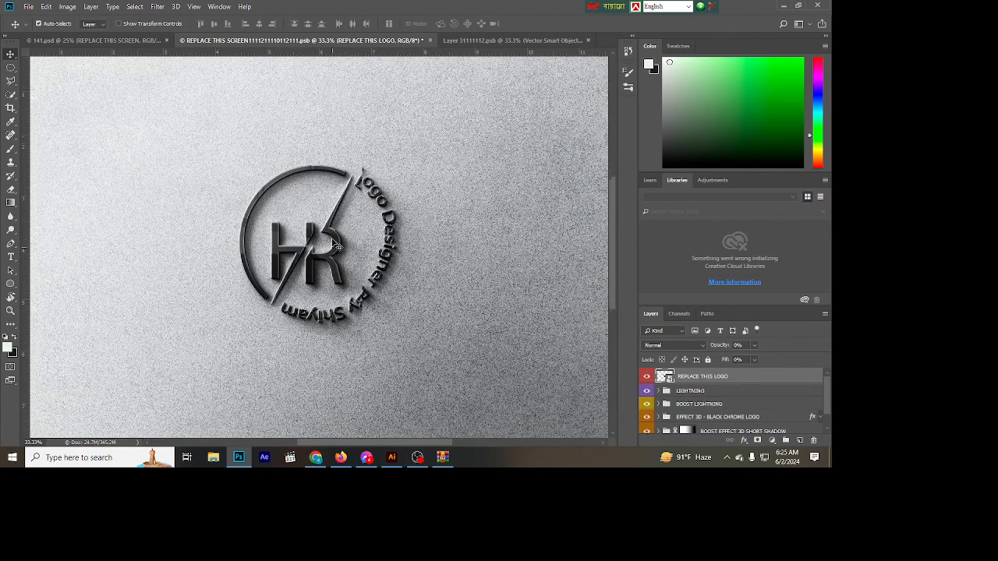
pyautogui.click(442, 457)
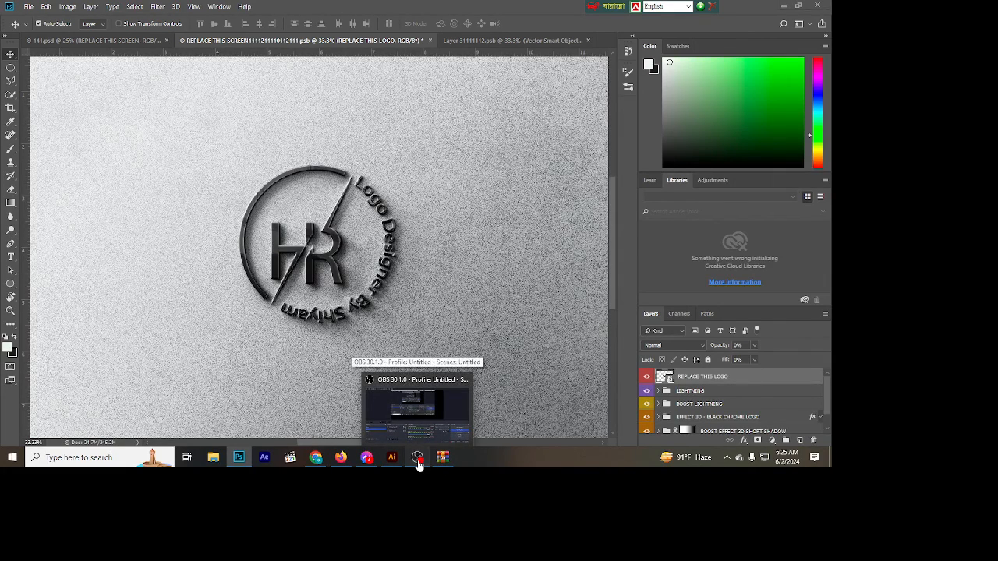
pyautogui.click(418, 459)
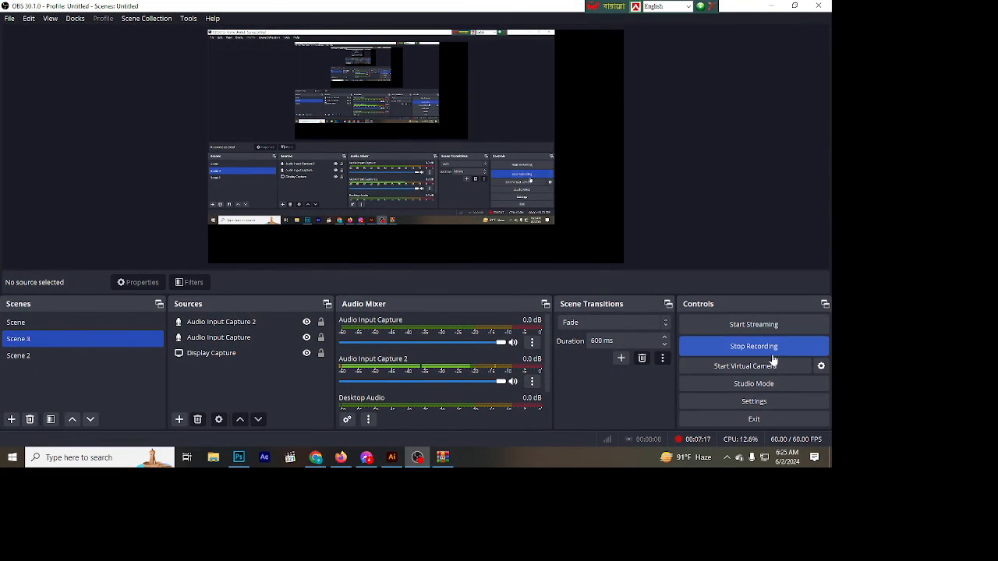